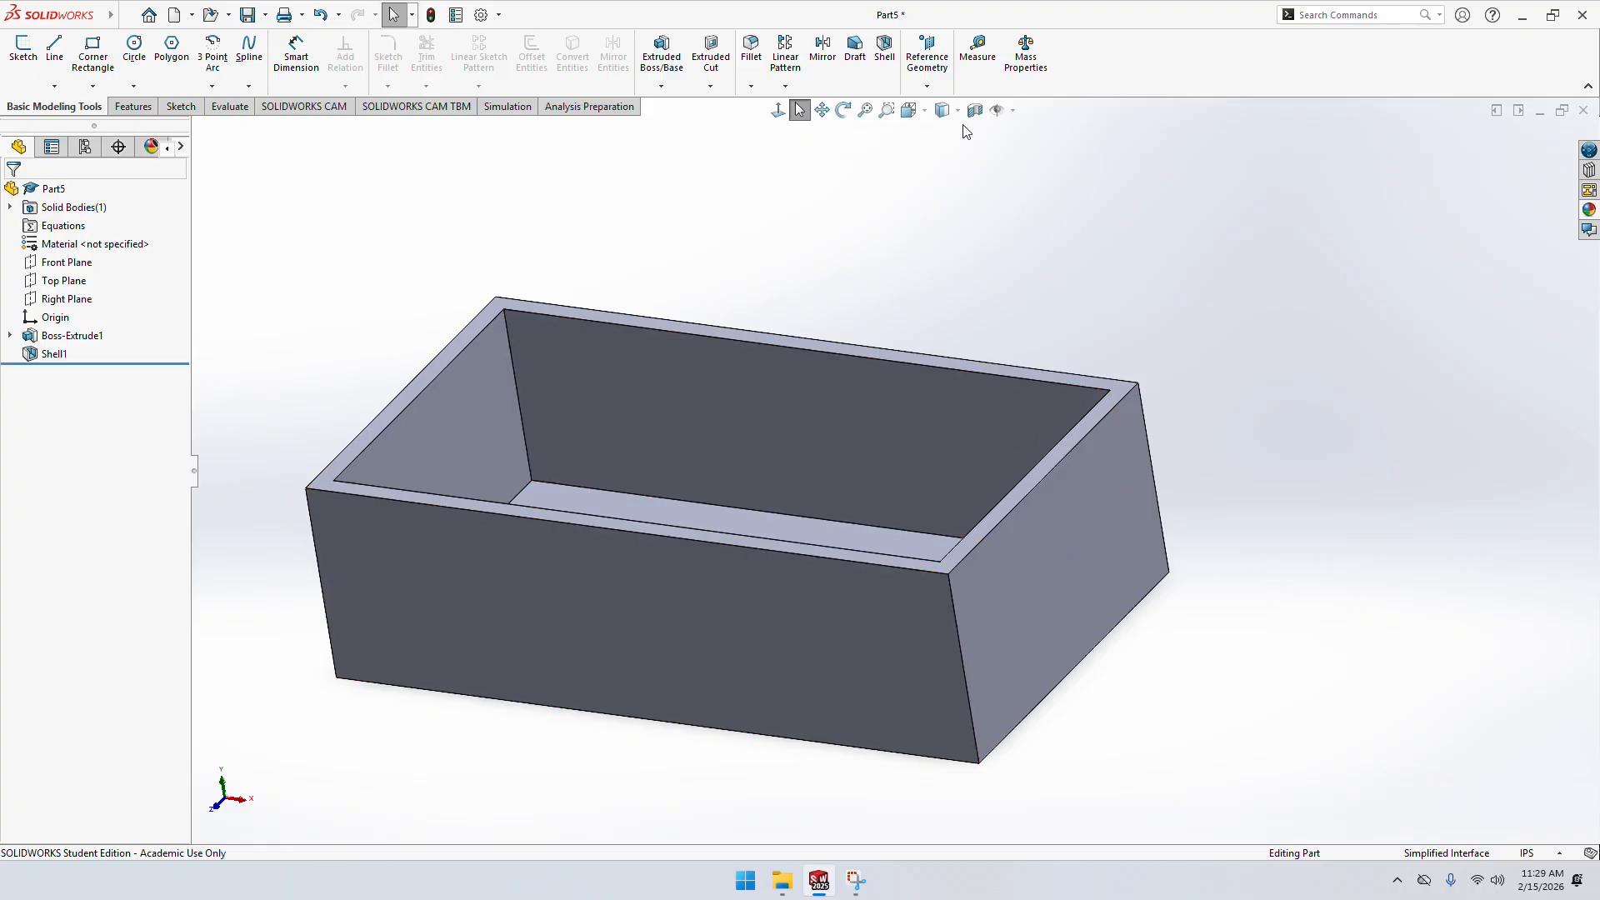
# Change the display style of the box model to Shaded, without edge lines
pyautogui.click(942, 110)
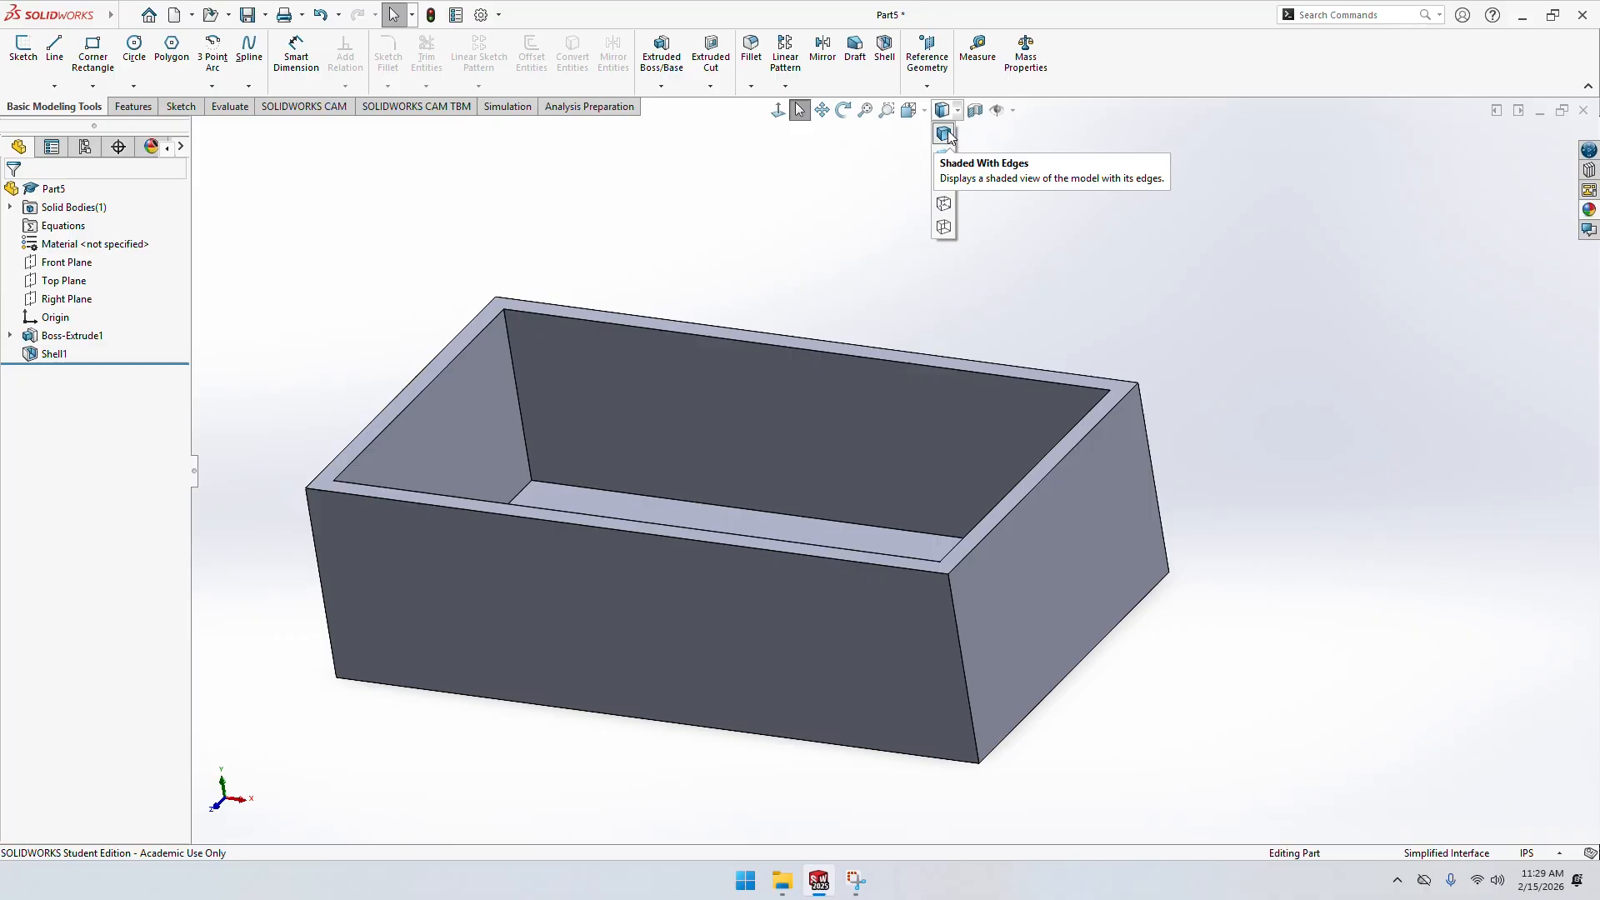
pyautogui.click(943, 157)
pyautogui.moveTo(825, 313)
pyautogui.mouseDown(button='middle')
pyautogui.moveTo(819, 259)
pyautogui.moveTo(825, 308)
pyautogui.mouseUp(button='middle')
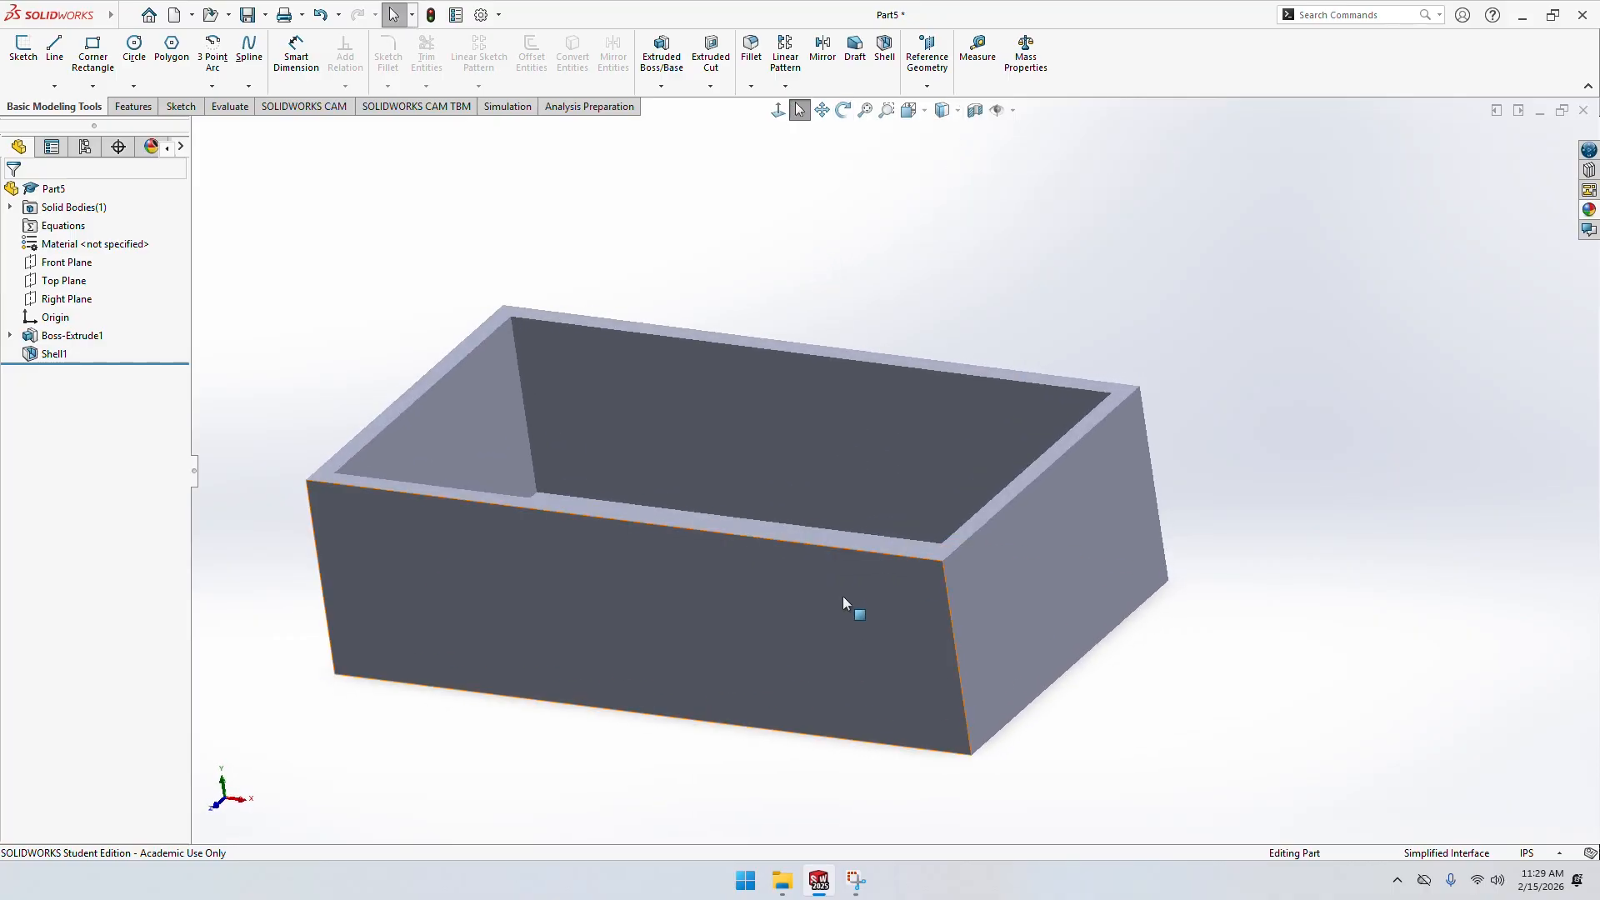
pyautogui.scroll(-2, 875, 642)
pyautogui.scroll(2, 892, 625)
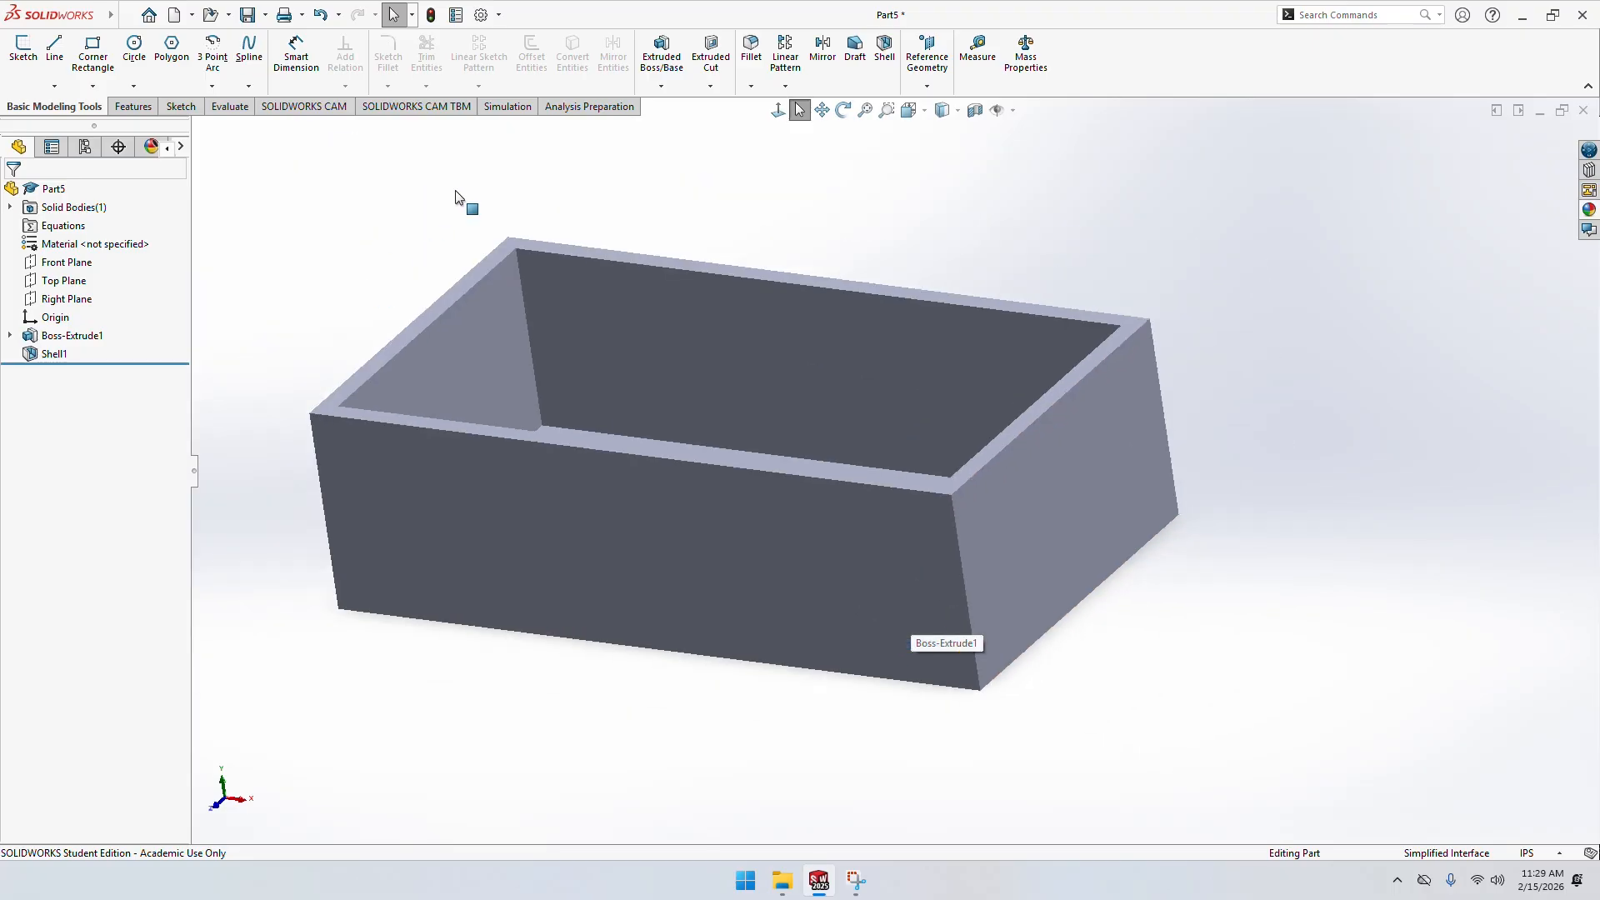
pyautogui.scroll(1, 680, 219)
pyautogui.scroll(-1, 733, 241)
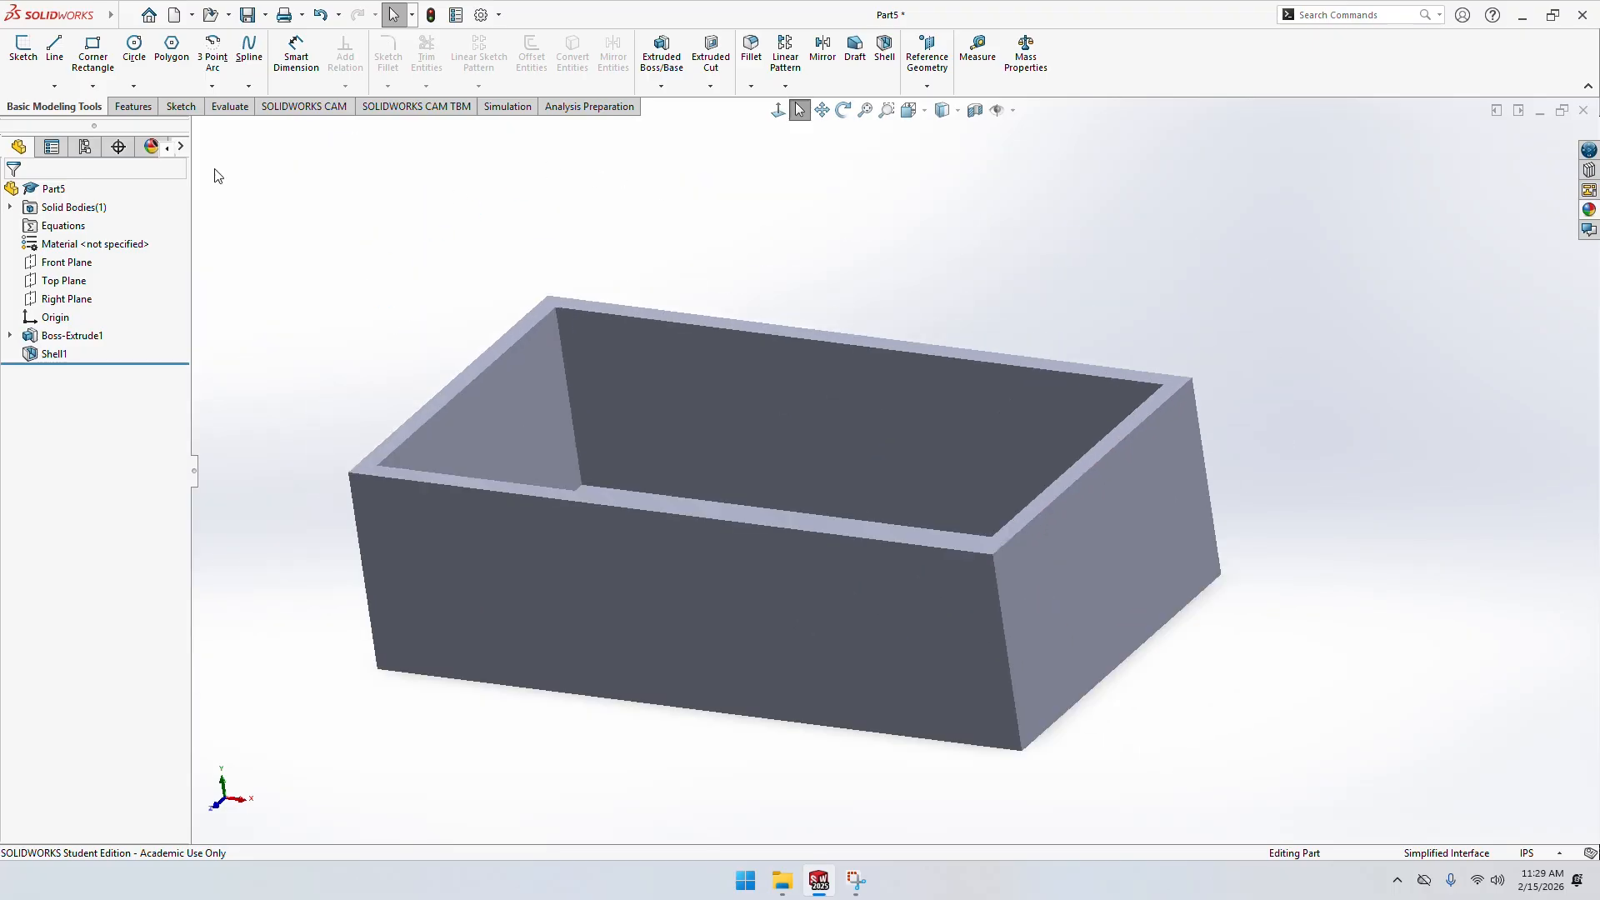
# Find the basic scenes in the appearance library and apply the Backdrop - Black with Fill Lights scene
pyautogui.click(151, 146)
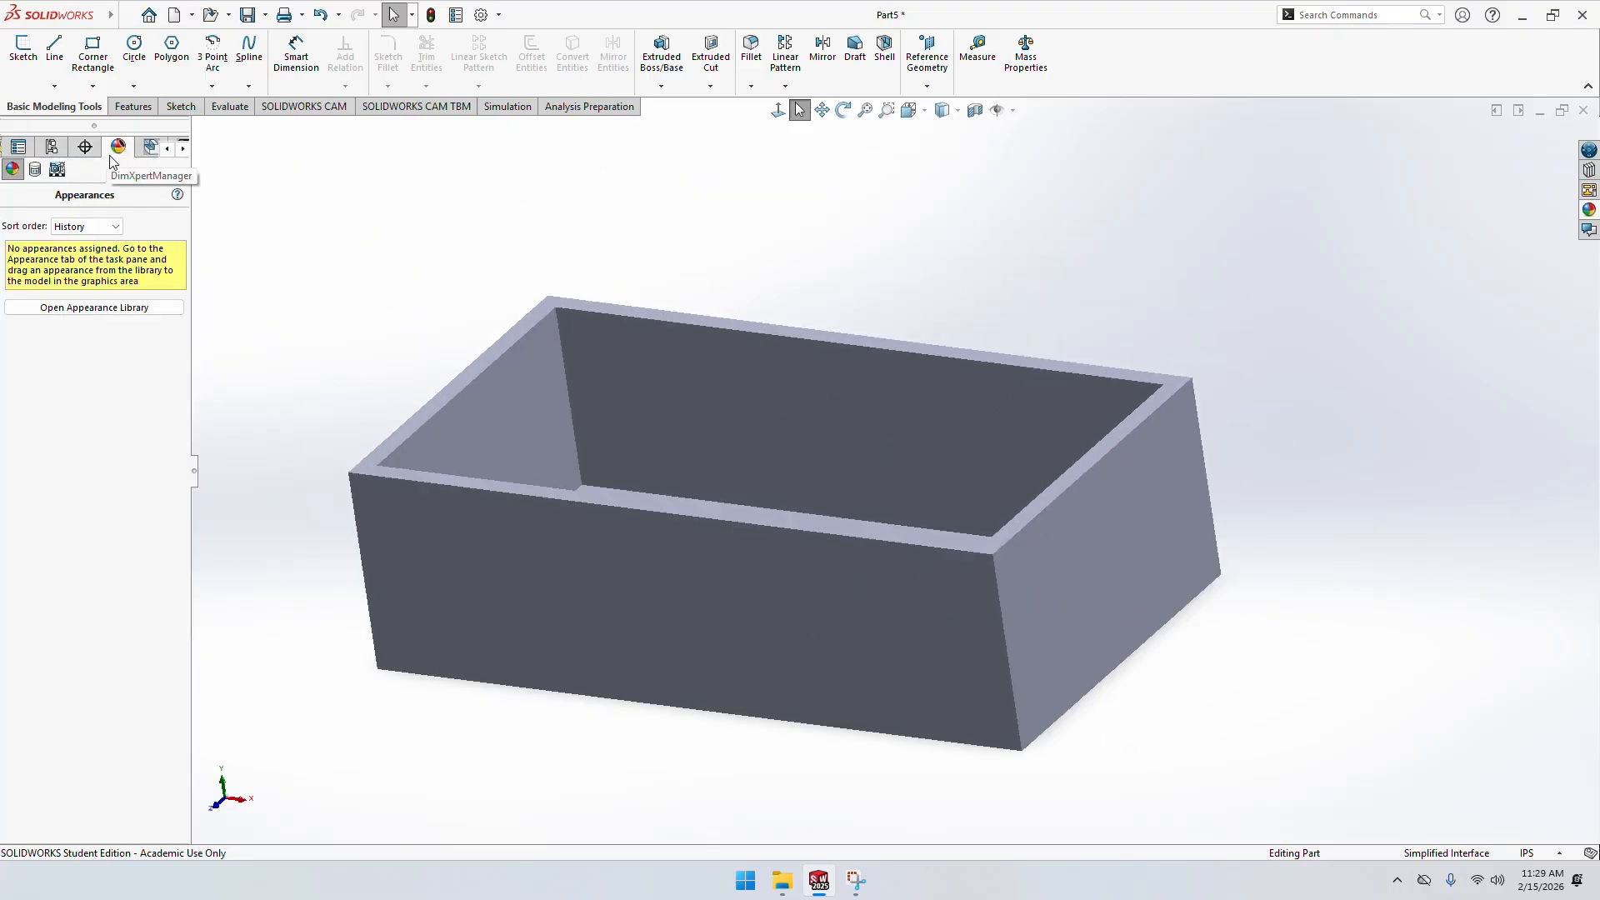
pyautogui.click(98, 308)
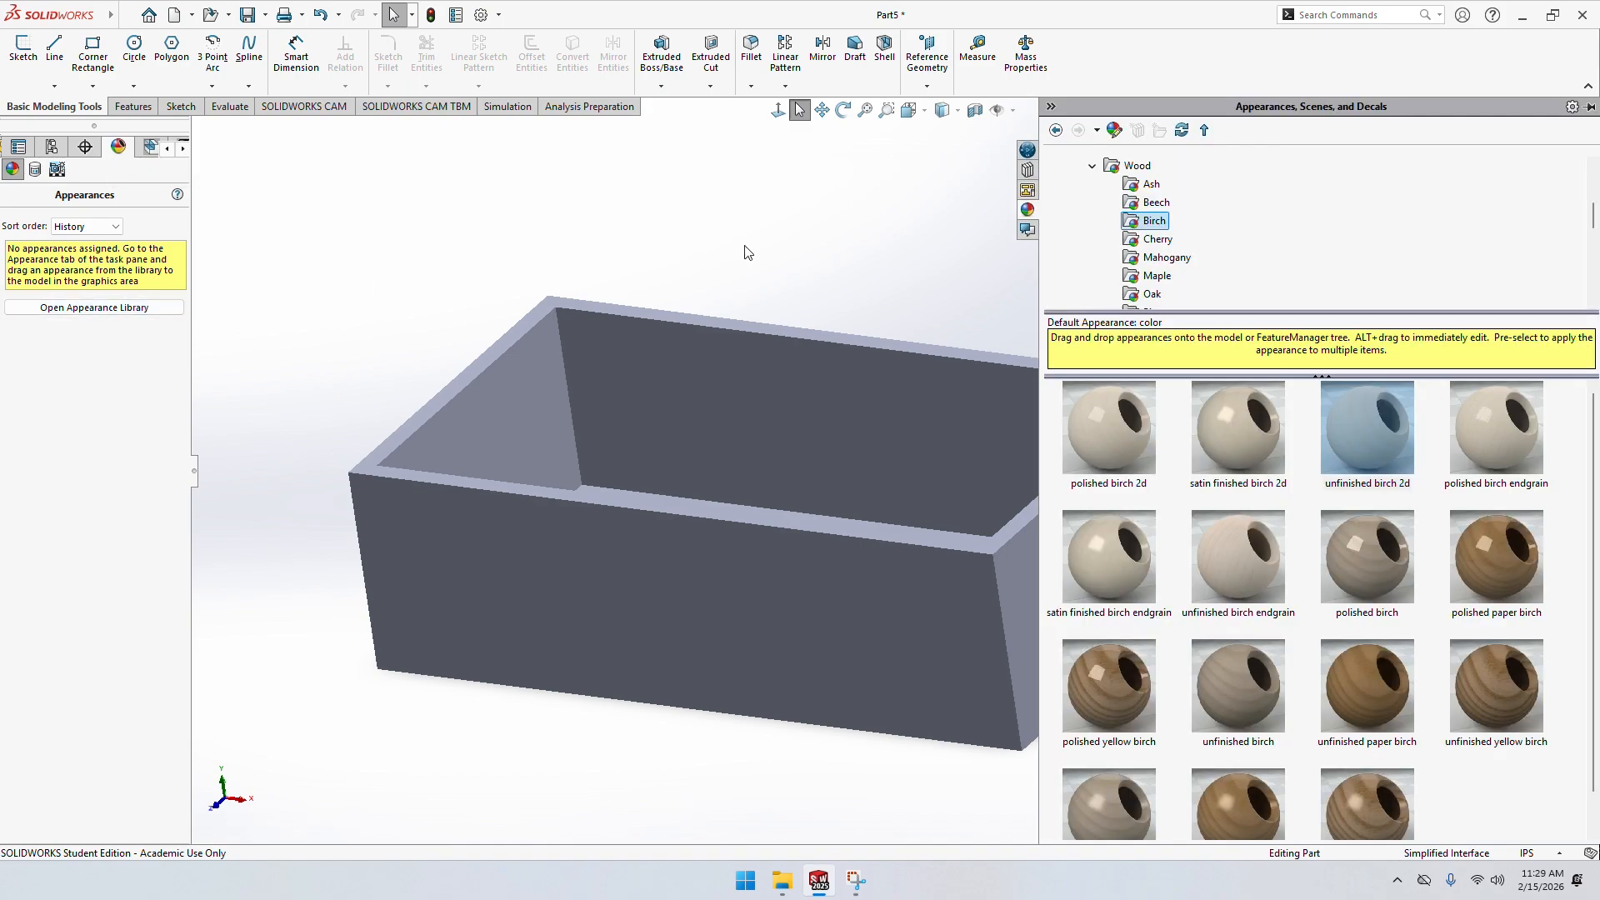
pyautogui.click(1090, 169)
pyautogui.scroll(3, 1092, 250)
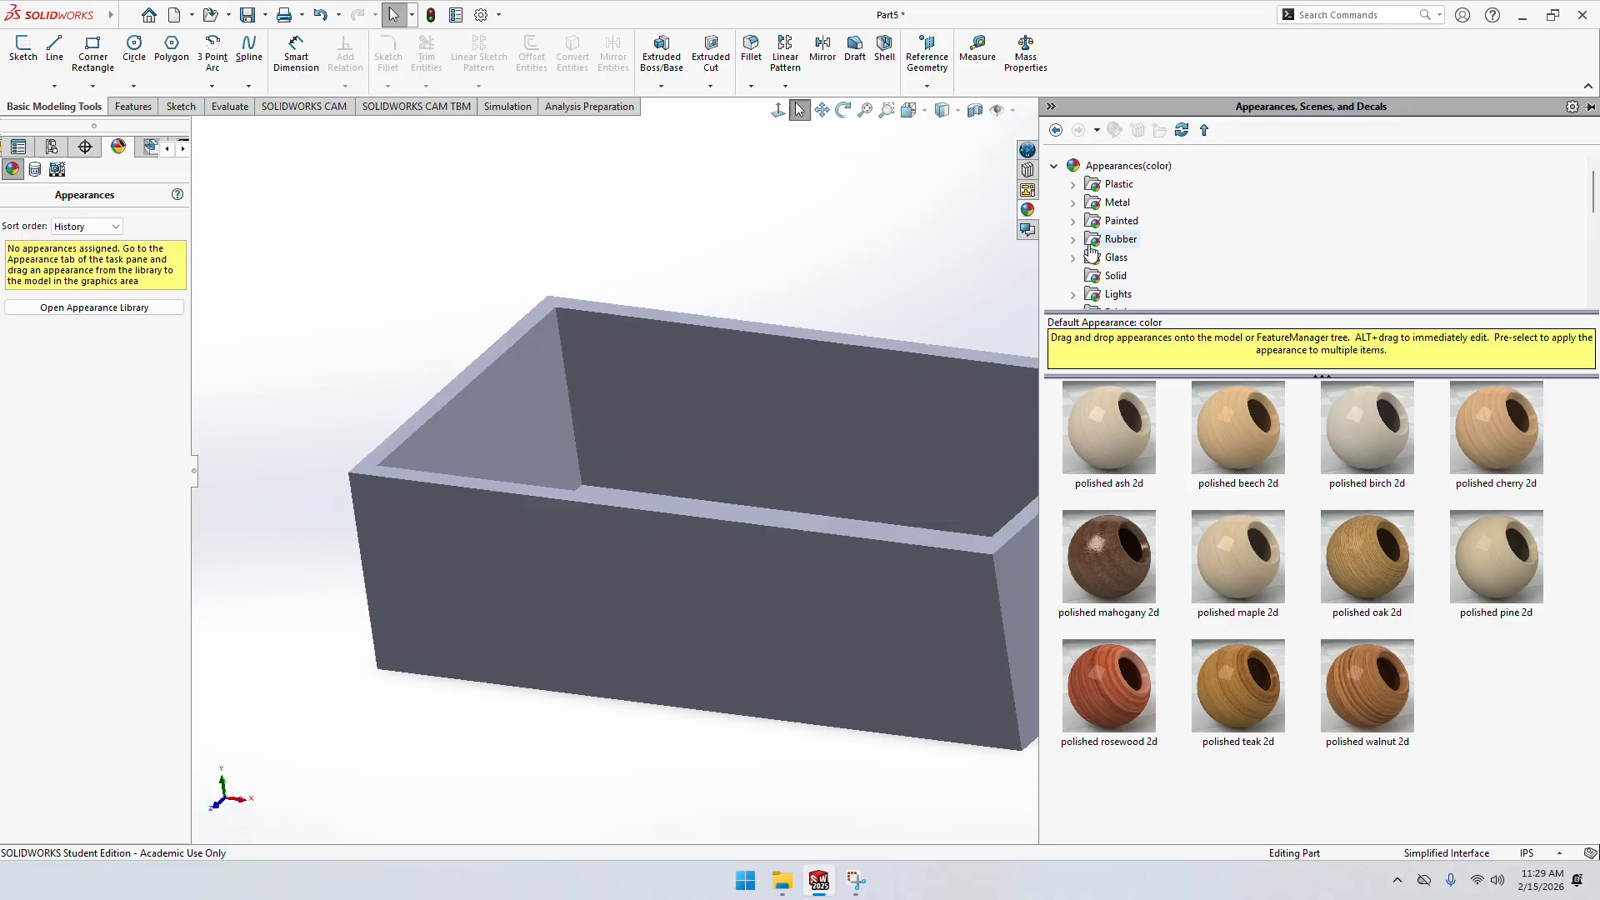
pyautogui.click(1099, 276)
pyautogui.scroll(3, 1100, 279)
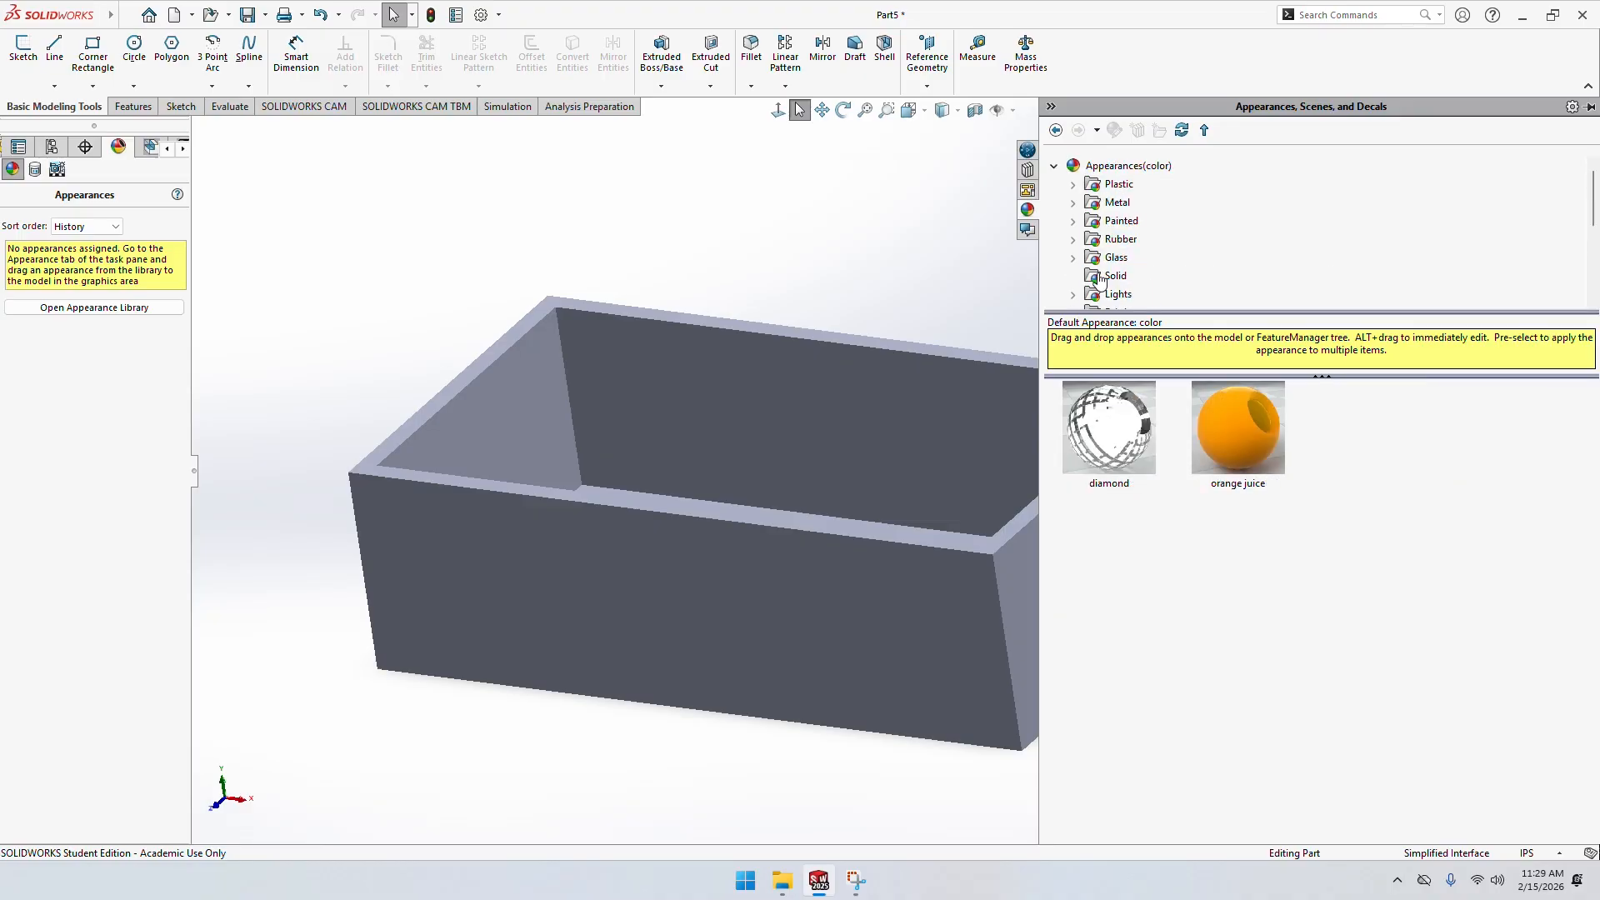
pyautogui.scroll(-3, 1120, 183)
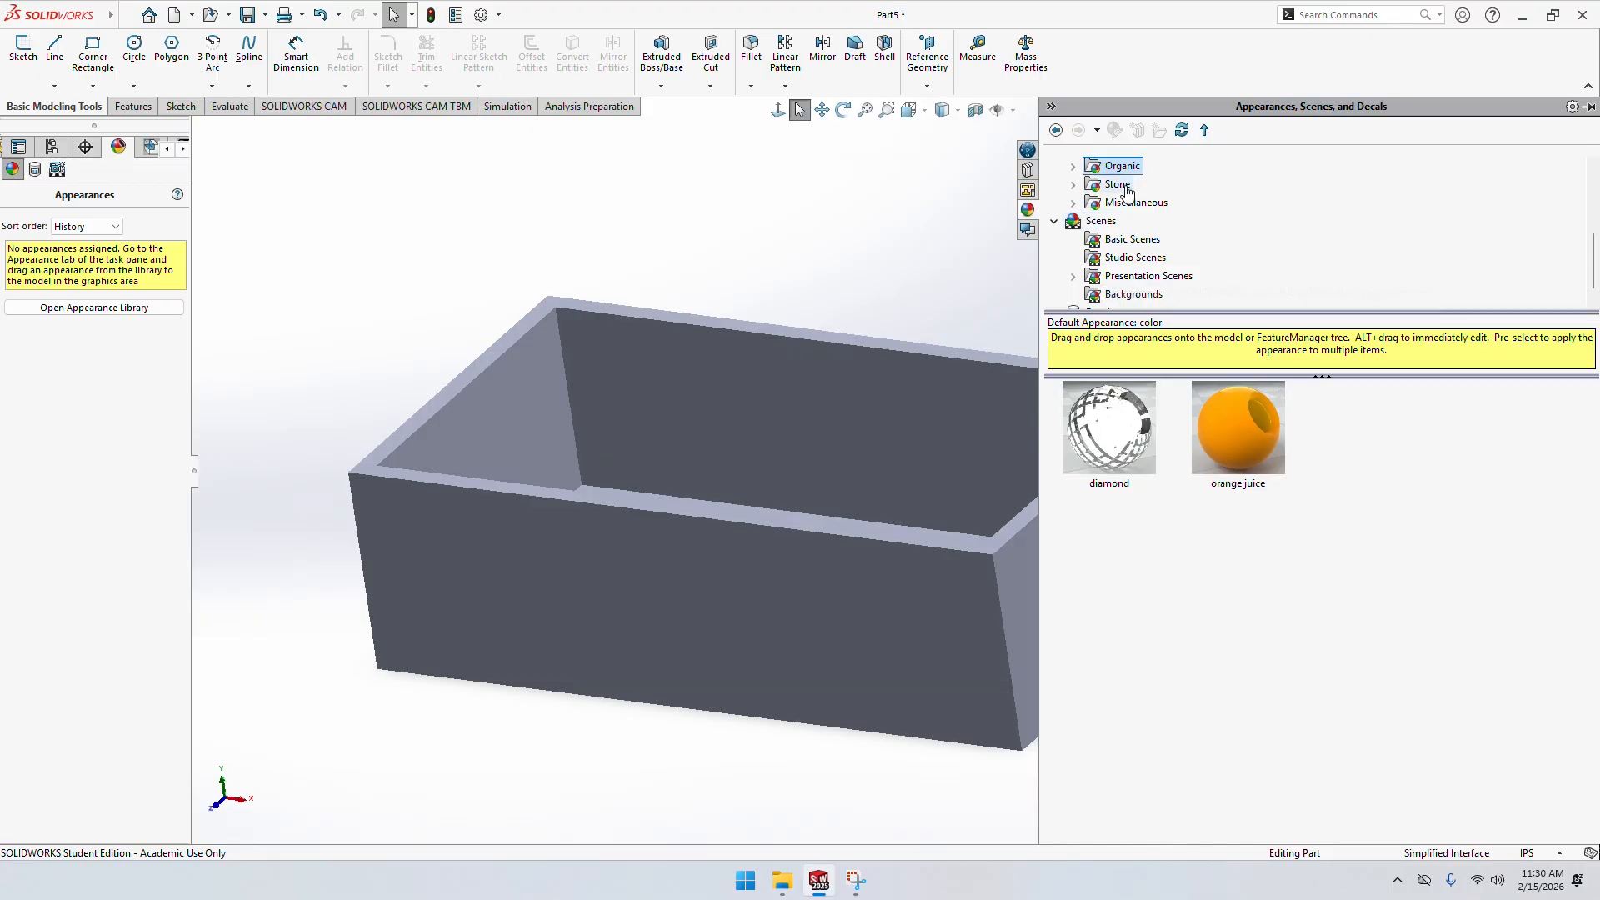
pyautogui.click(1133, 240)
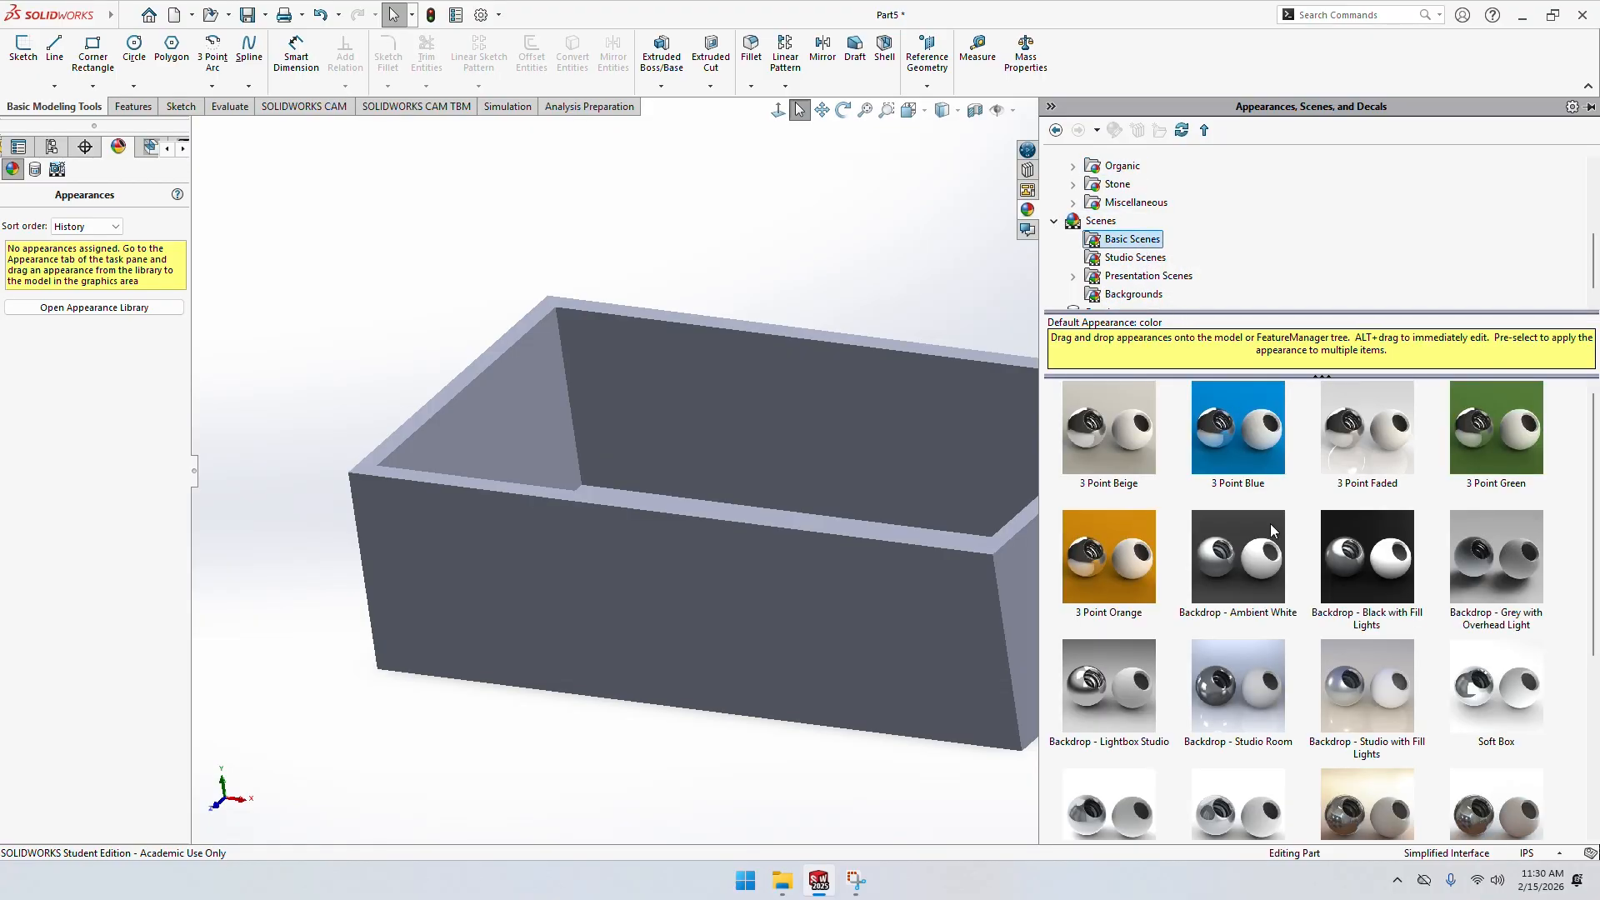
pyautogui.moveTo(1323, 561); pyautogui.dragTo(888, 223)
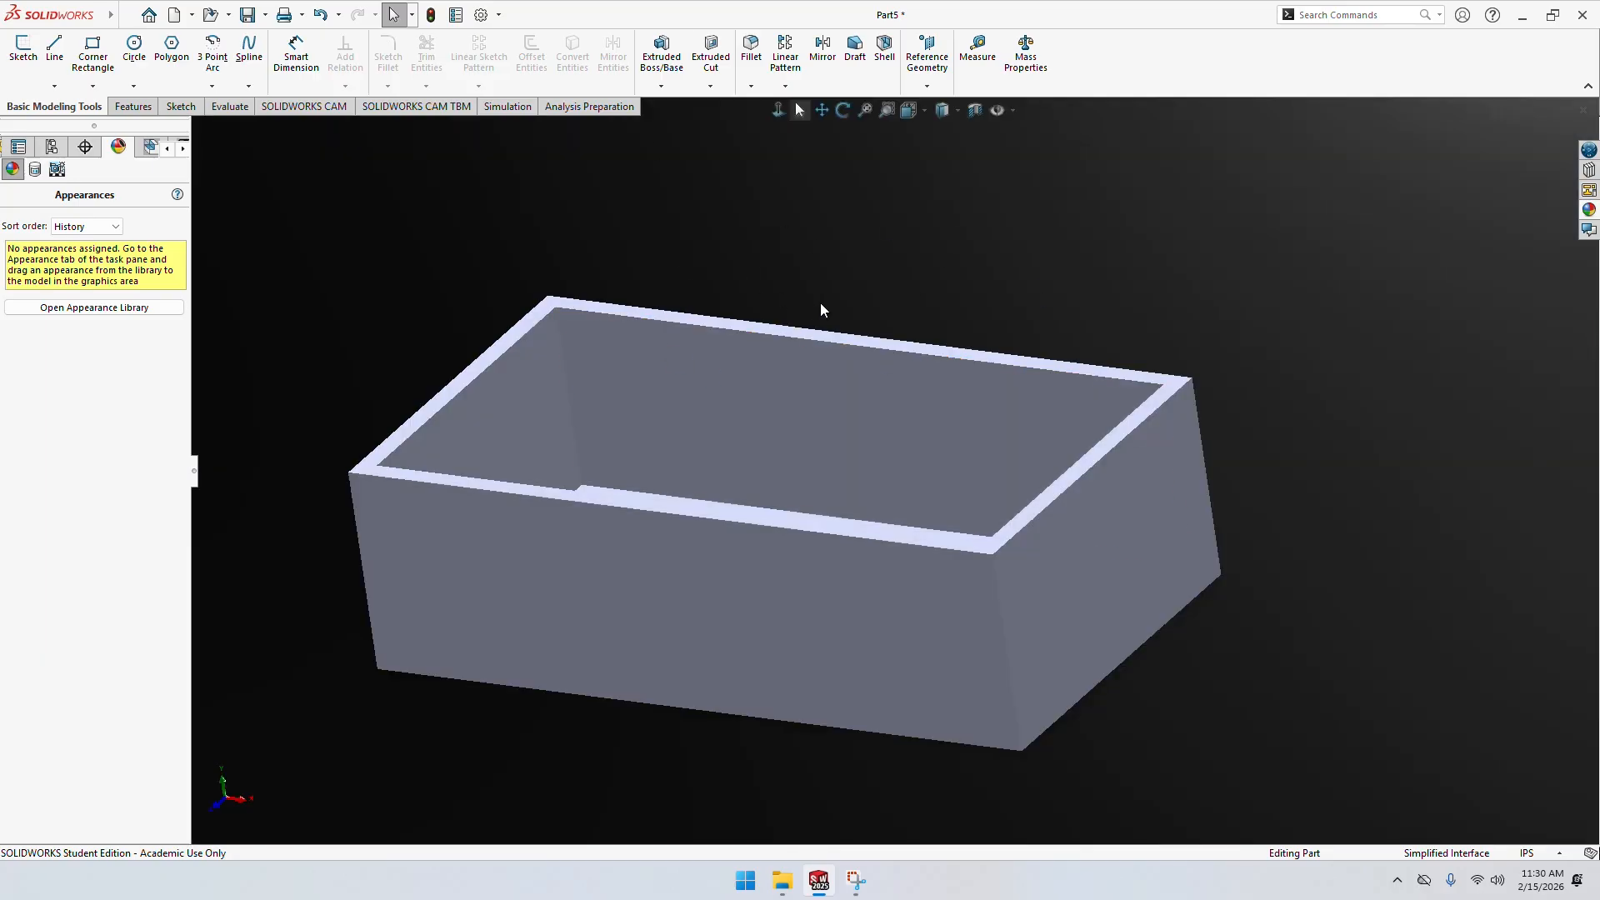
# Apply the unfinished birch endgrain appearance from the organic wood library to the box's whole body
pyautogui.click(1587, 210)
pyautogui.scroll(5, 1130, 218)
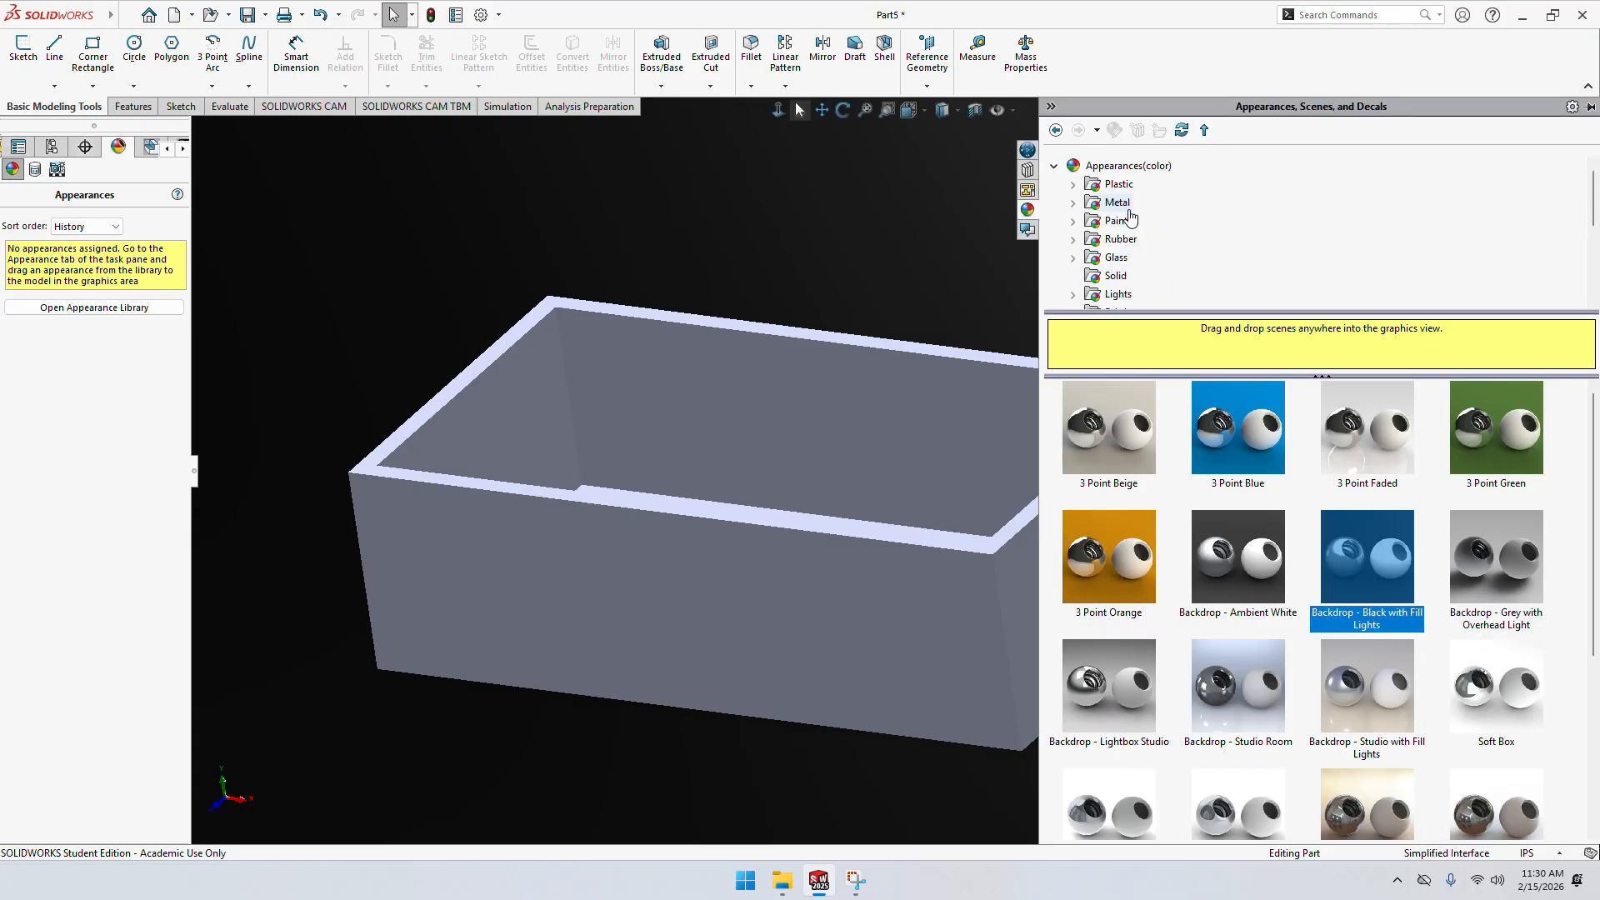
pyautogui.scroll(-1, 1133, 233)
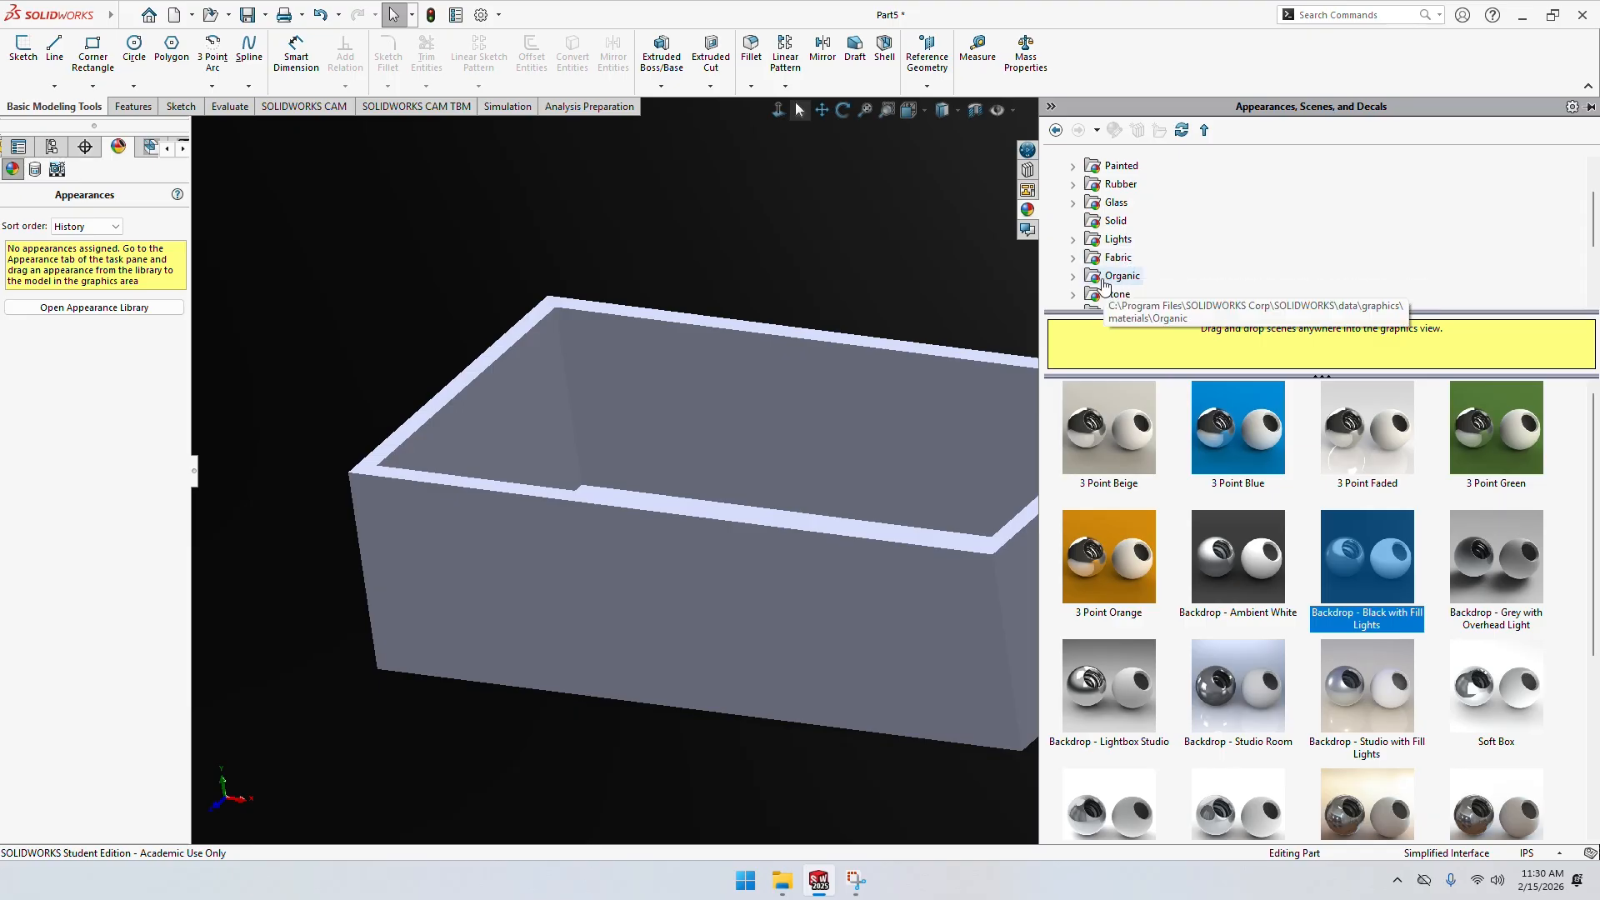
pyautogui.click(1073, 276)
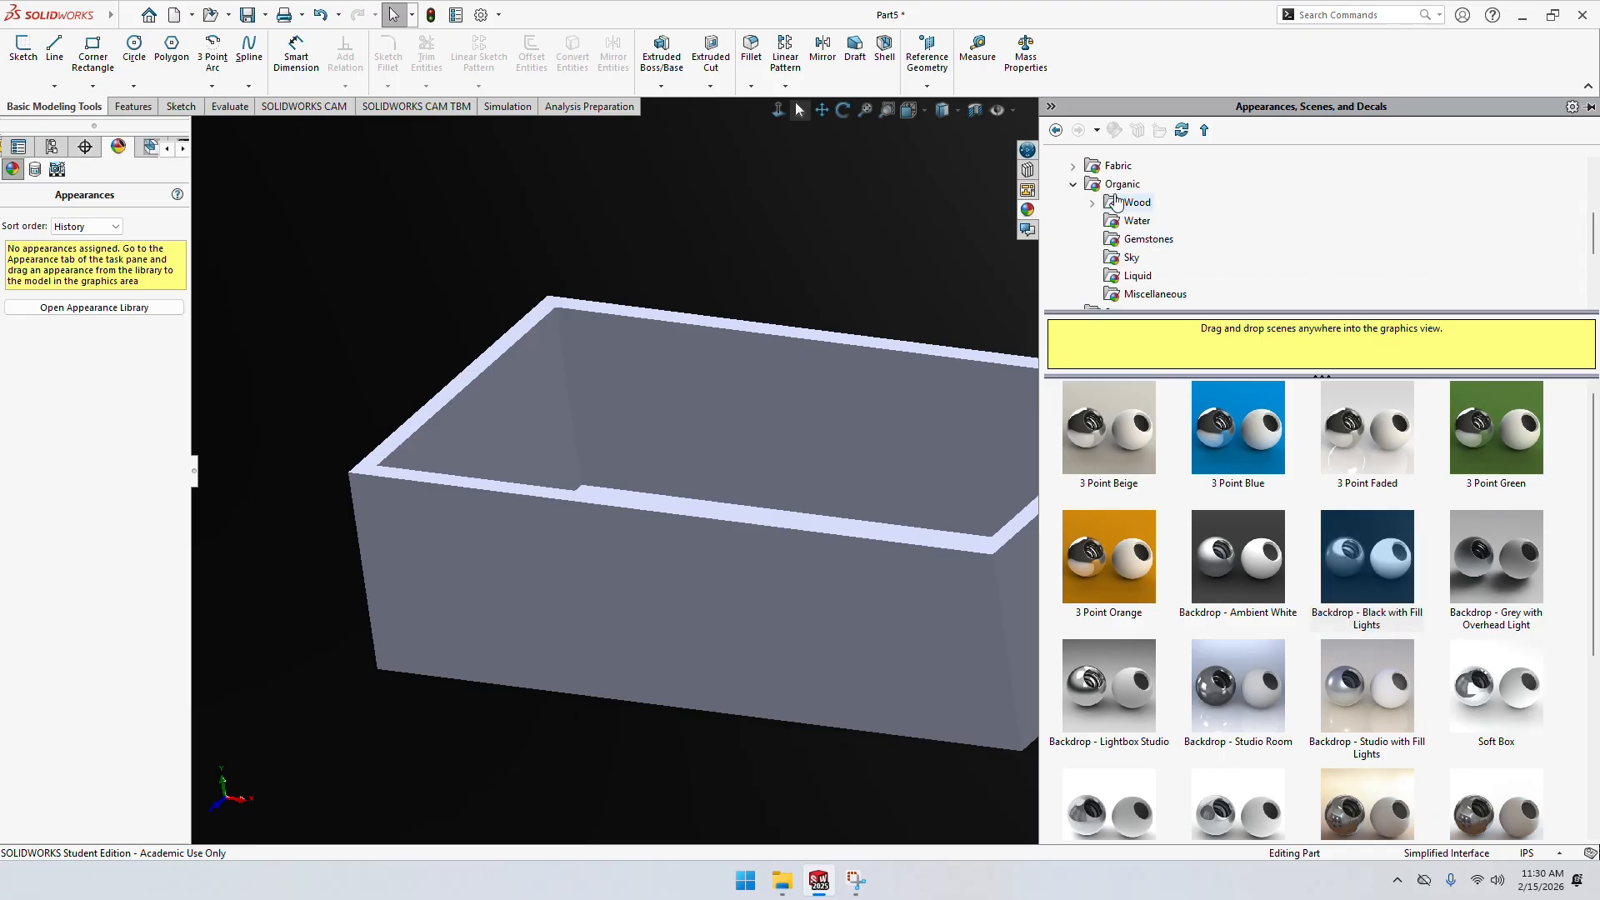
pyautogui.click(1106, 206)
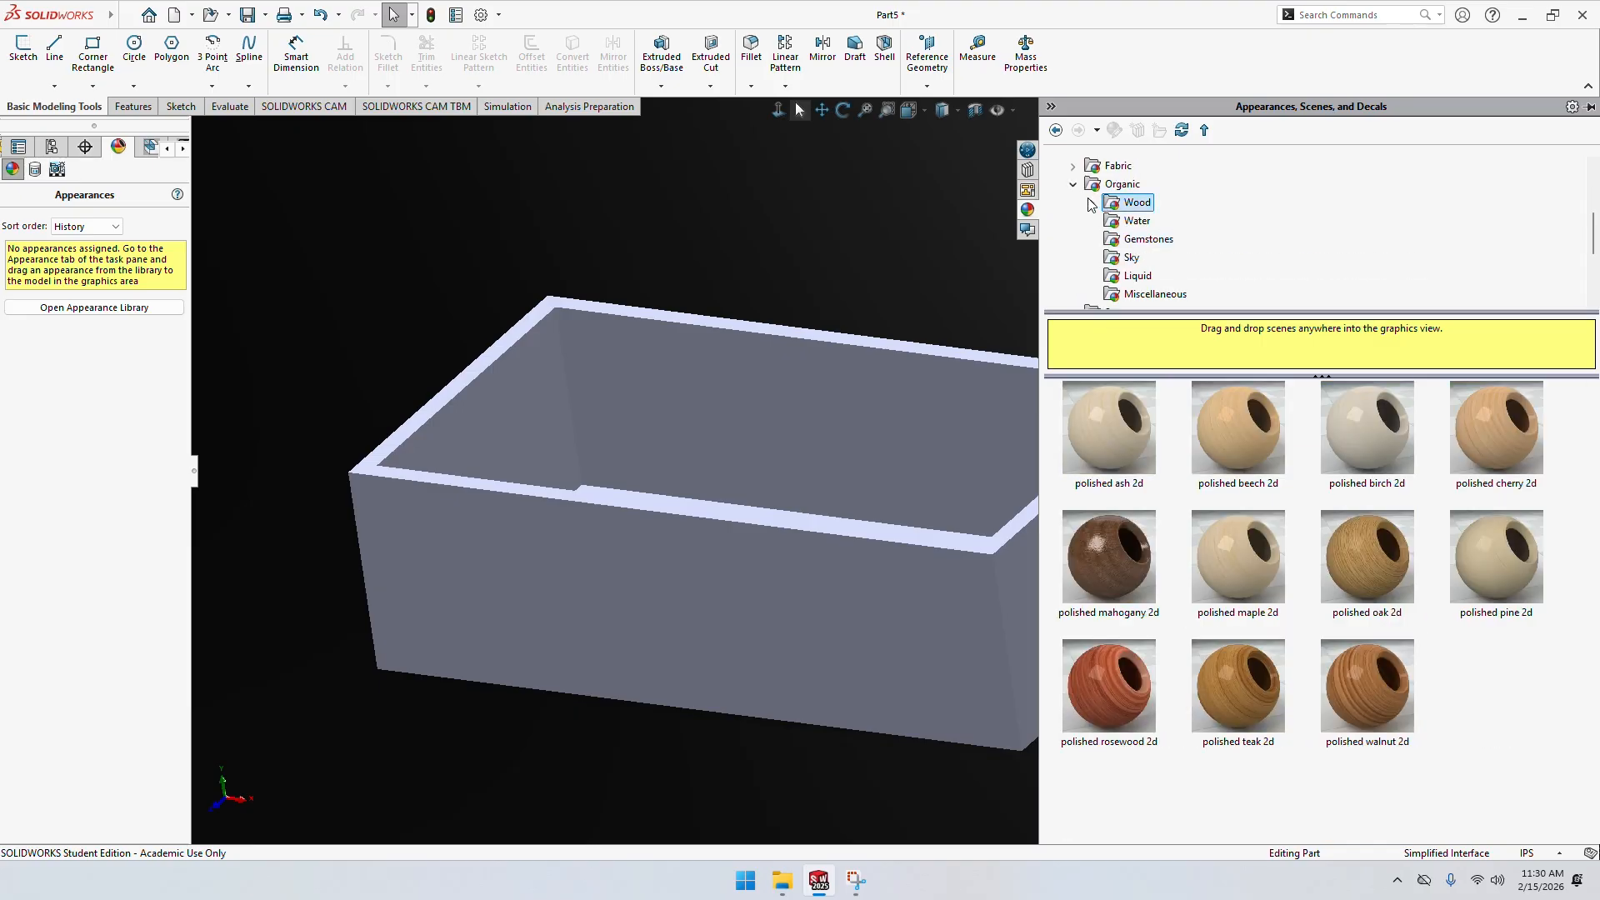
pyautogui.click(1091, 203)
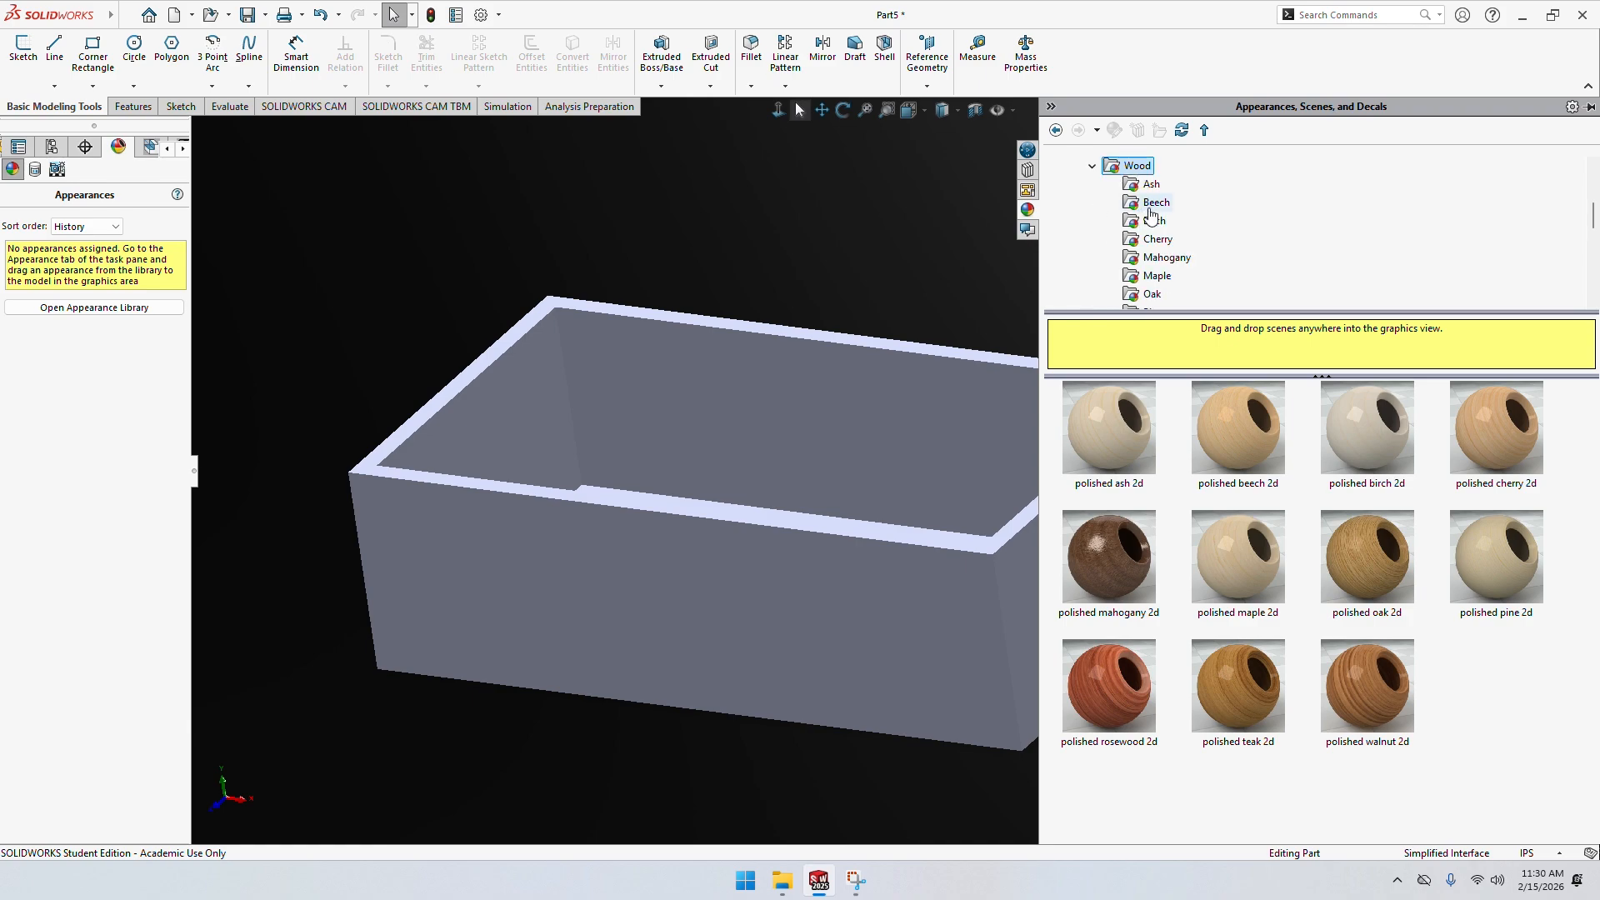
pyautogui.click(1152, 222)
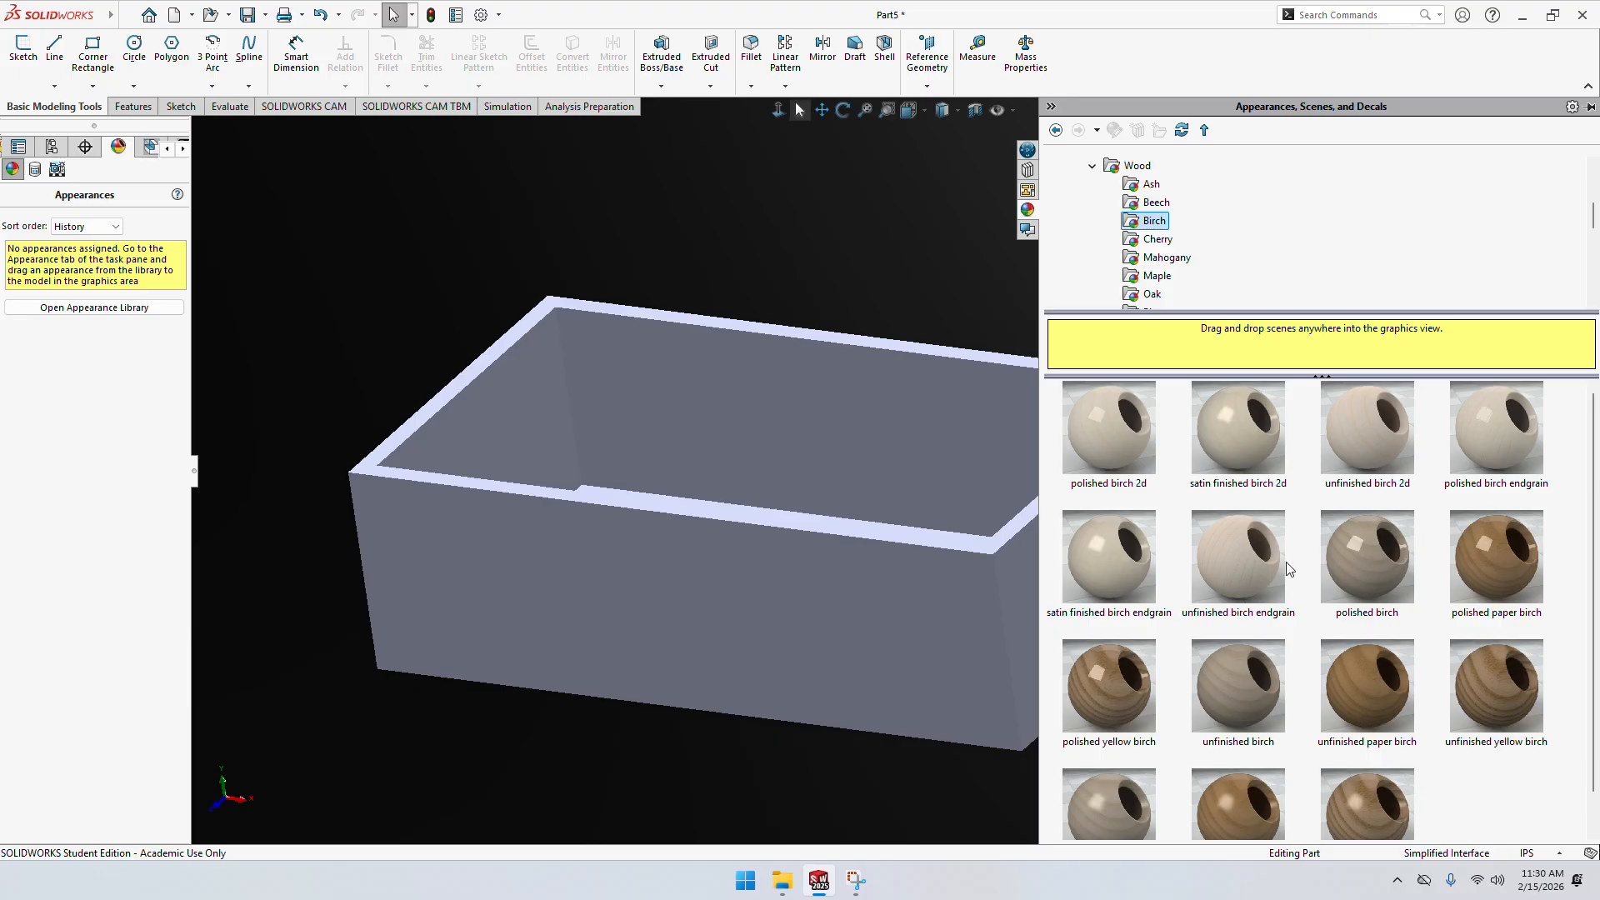
pyautogui.moveTo(1273, 575); pyautogui.dragTo(921, 618)
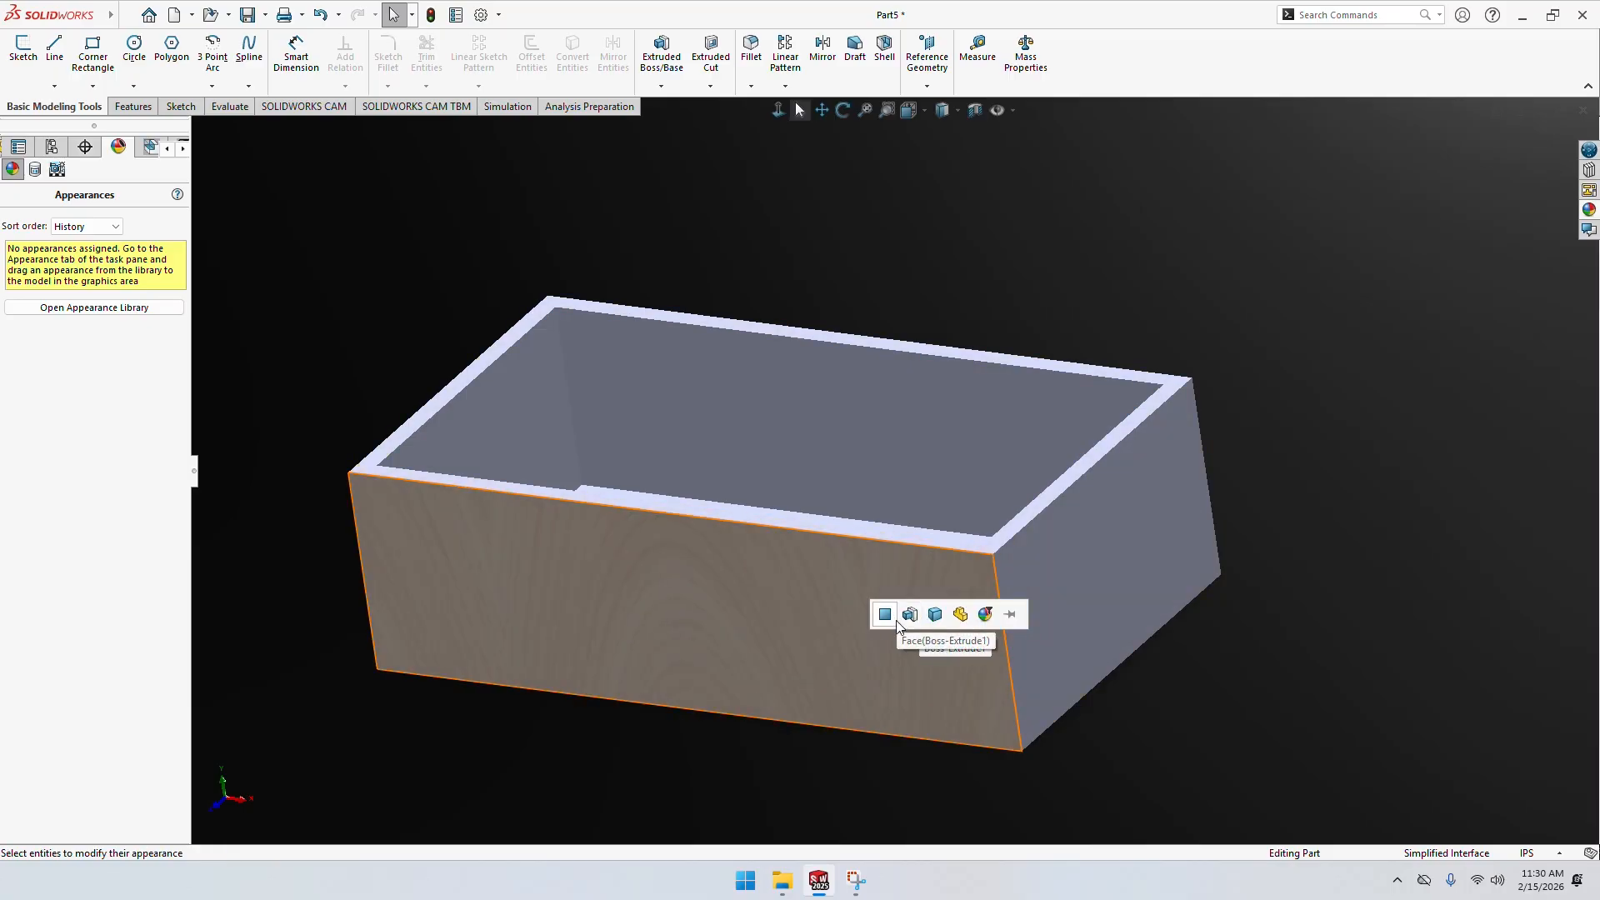
pyautogui.click(940, 617)
pyautogui.moveTo(1072, 258); pyautogui.dragTo(676, 333, button='middle')
pyautogui.scroll(1, 881, 371)
pyautogui.scroll(-1, 884, 372)
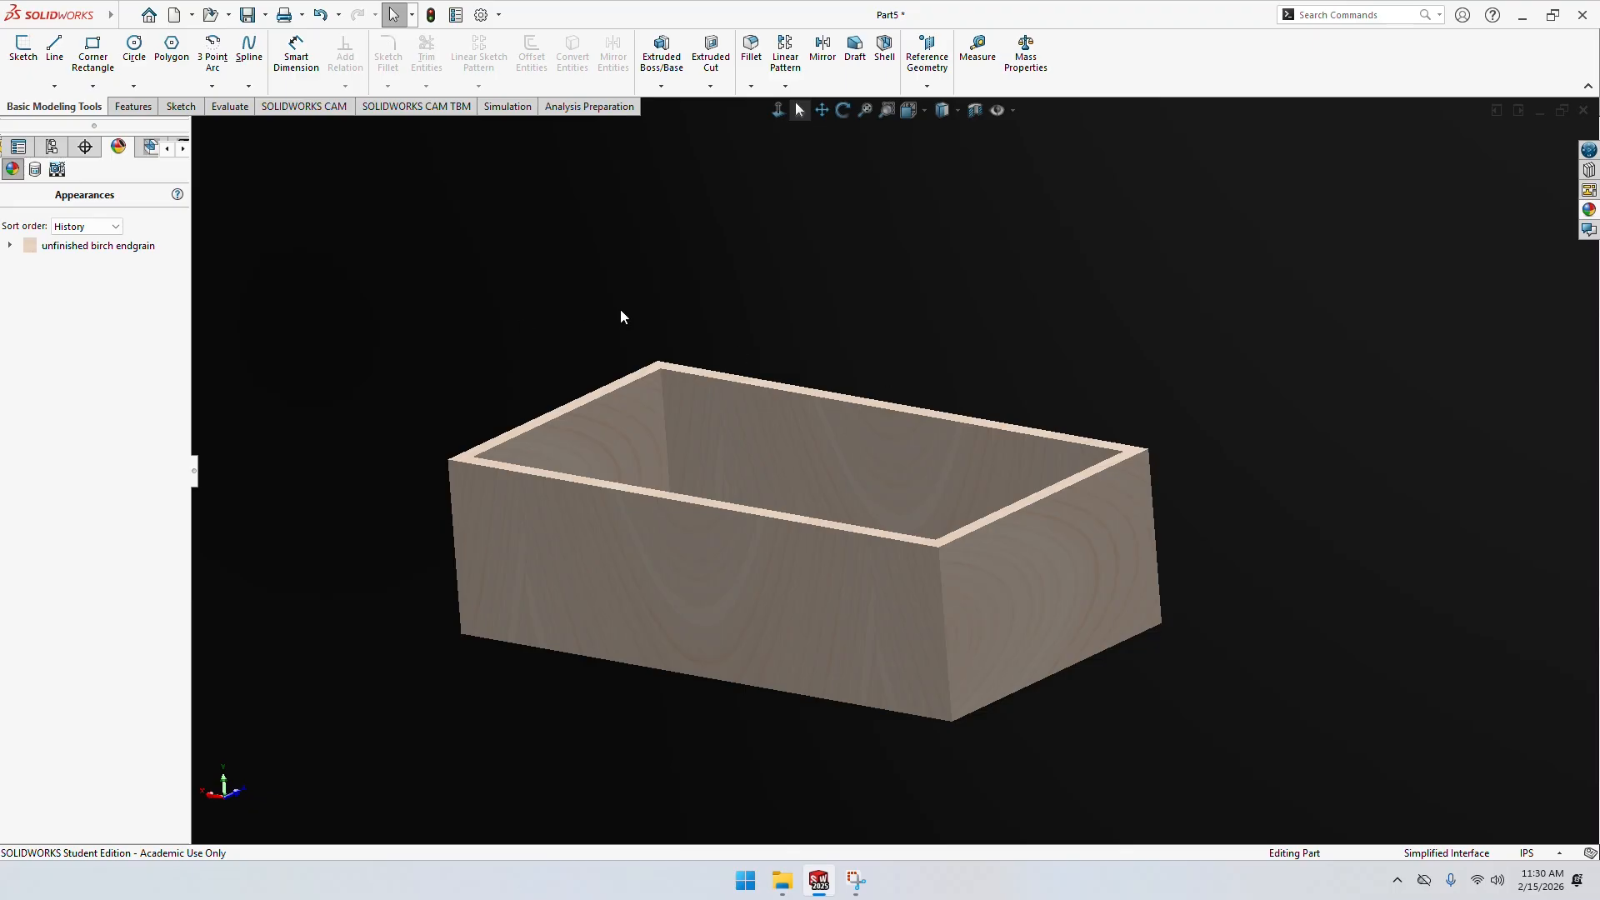
# Replace the scene with Courtyard from the basic scenes library
pyautogui.click(1587, 210)
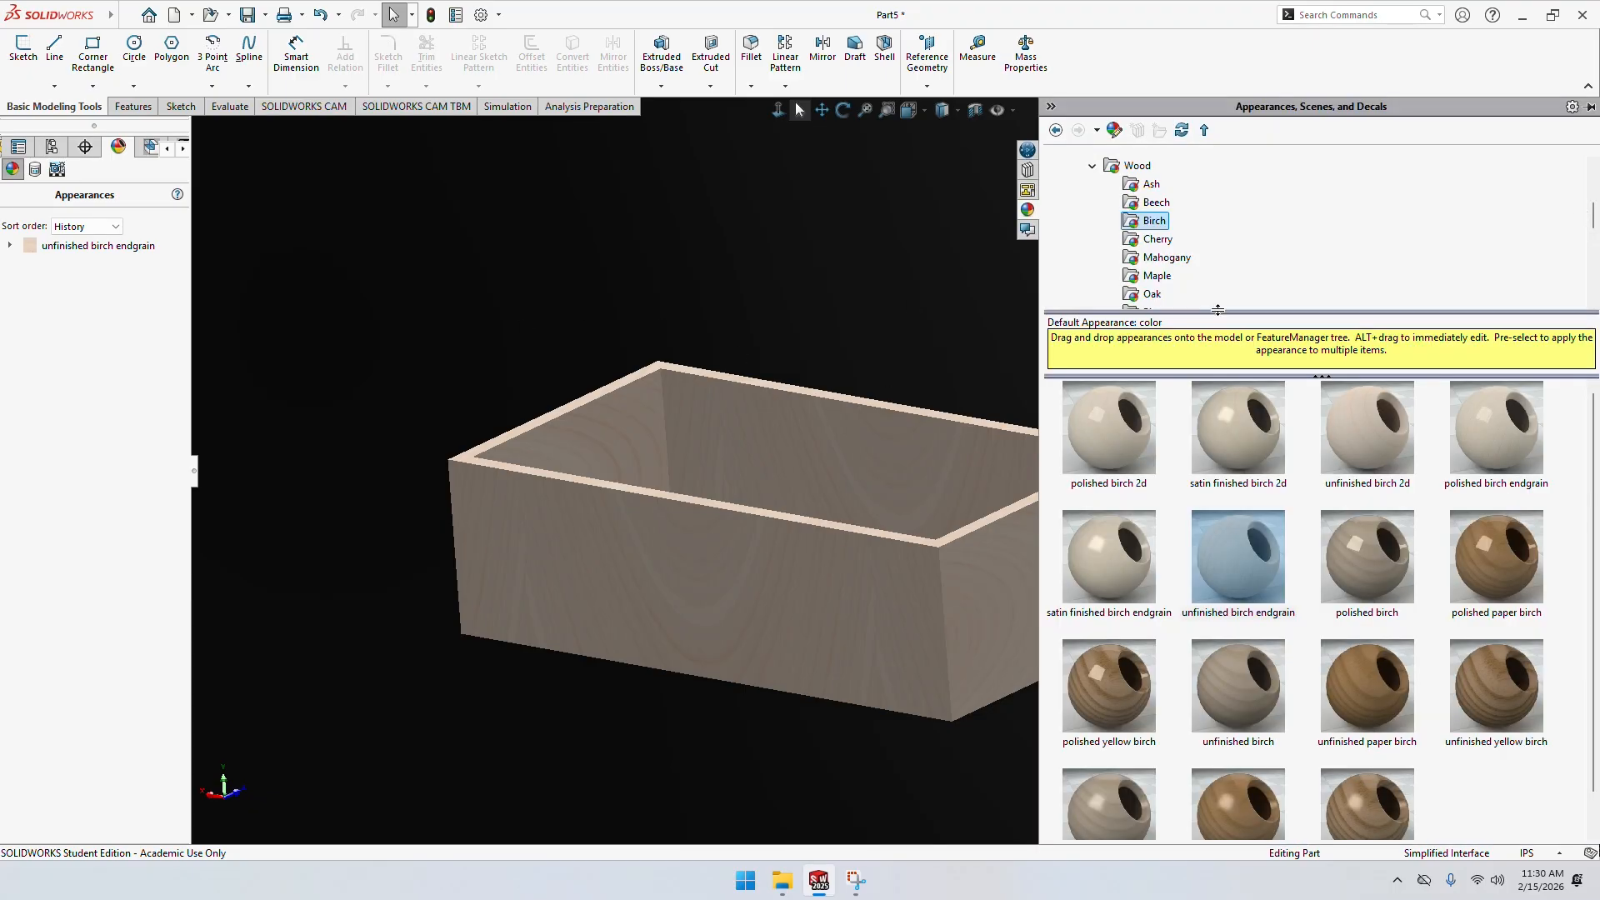
pyautogui.doubleClick(1116, 167)
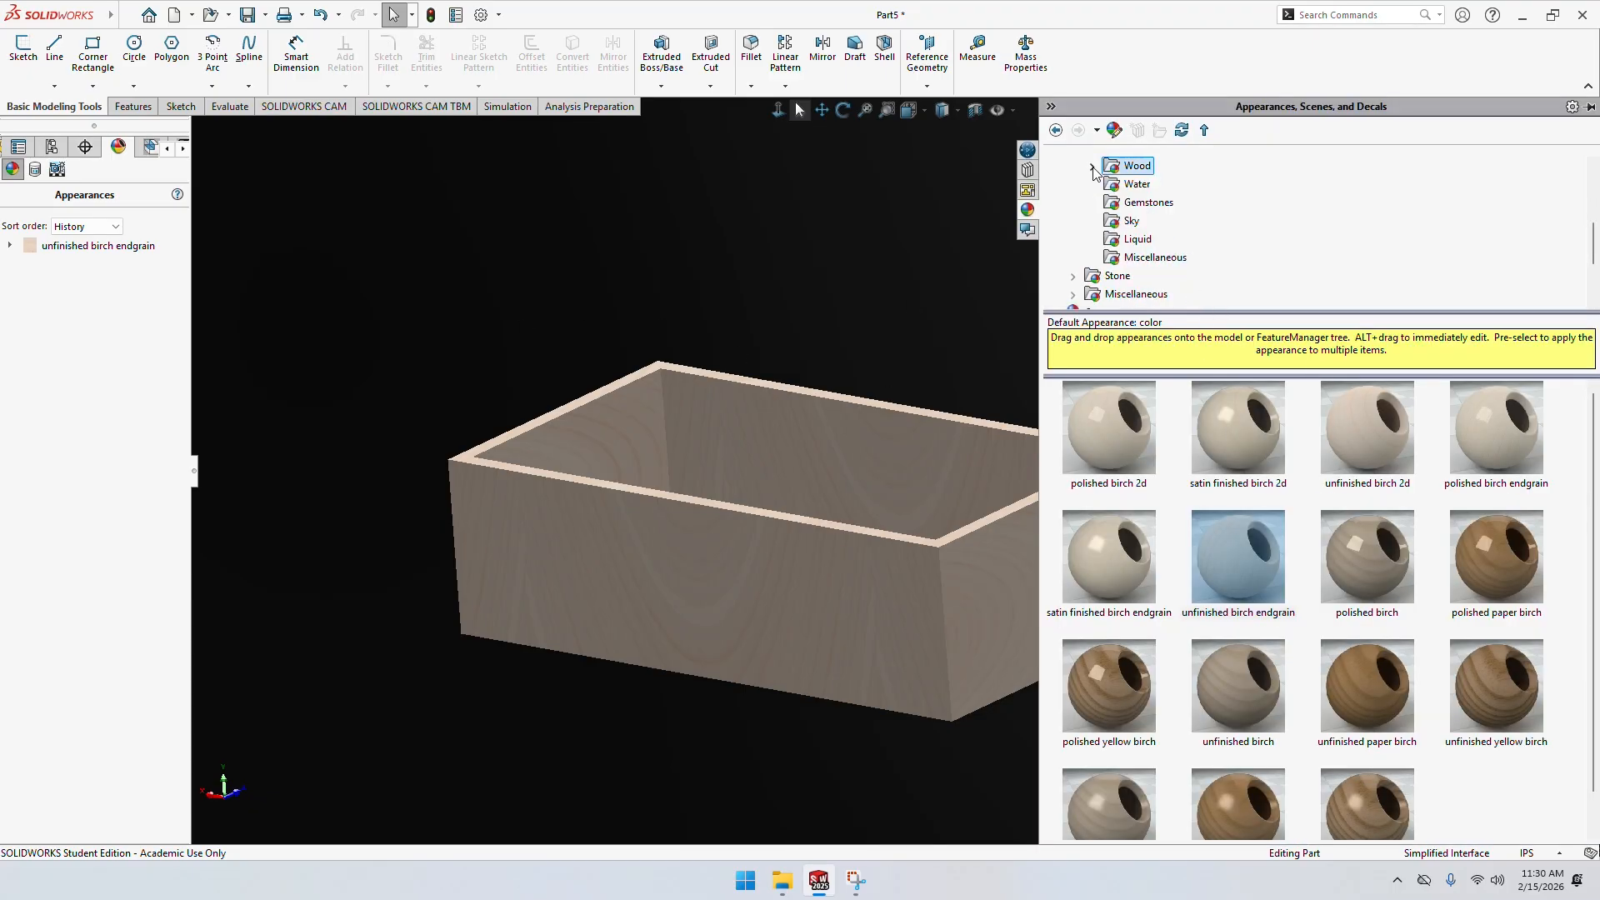
pyautogui.scroll(4, 1102, 187)
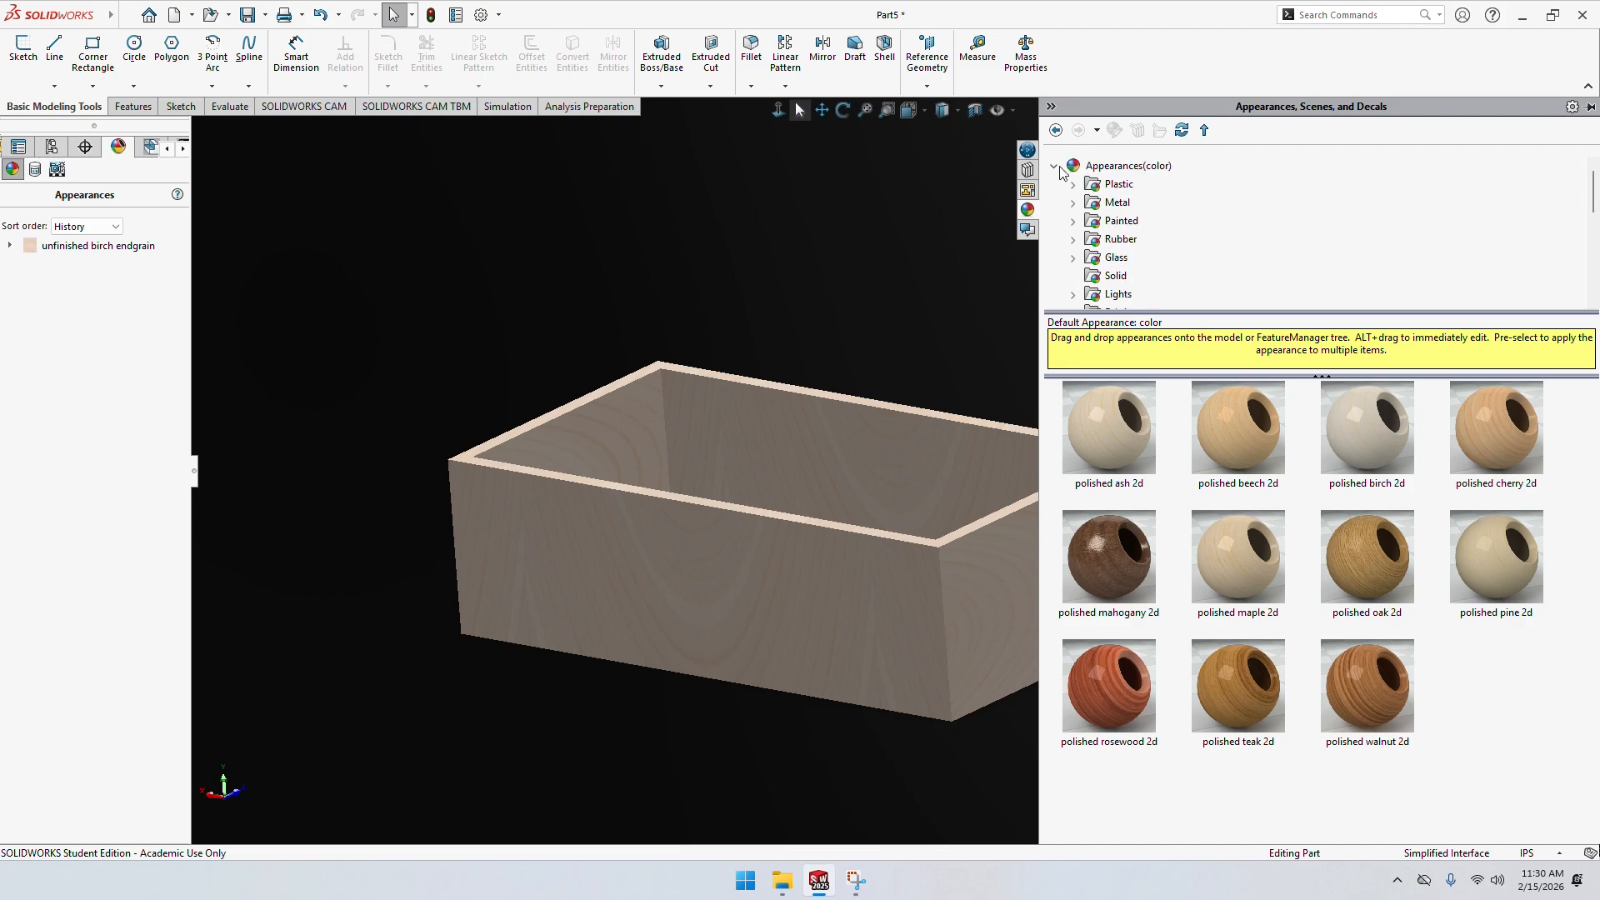
pyautogui.click(1055, 166)
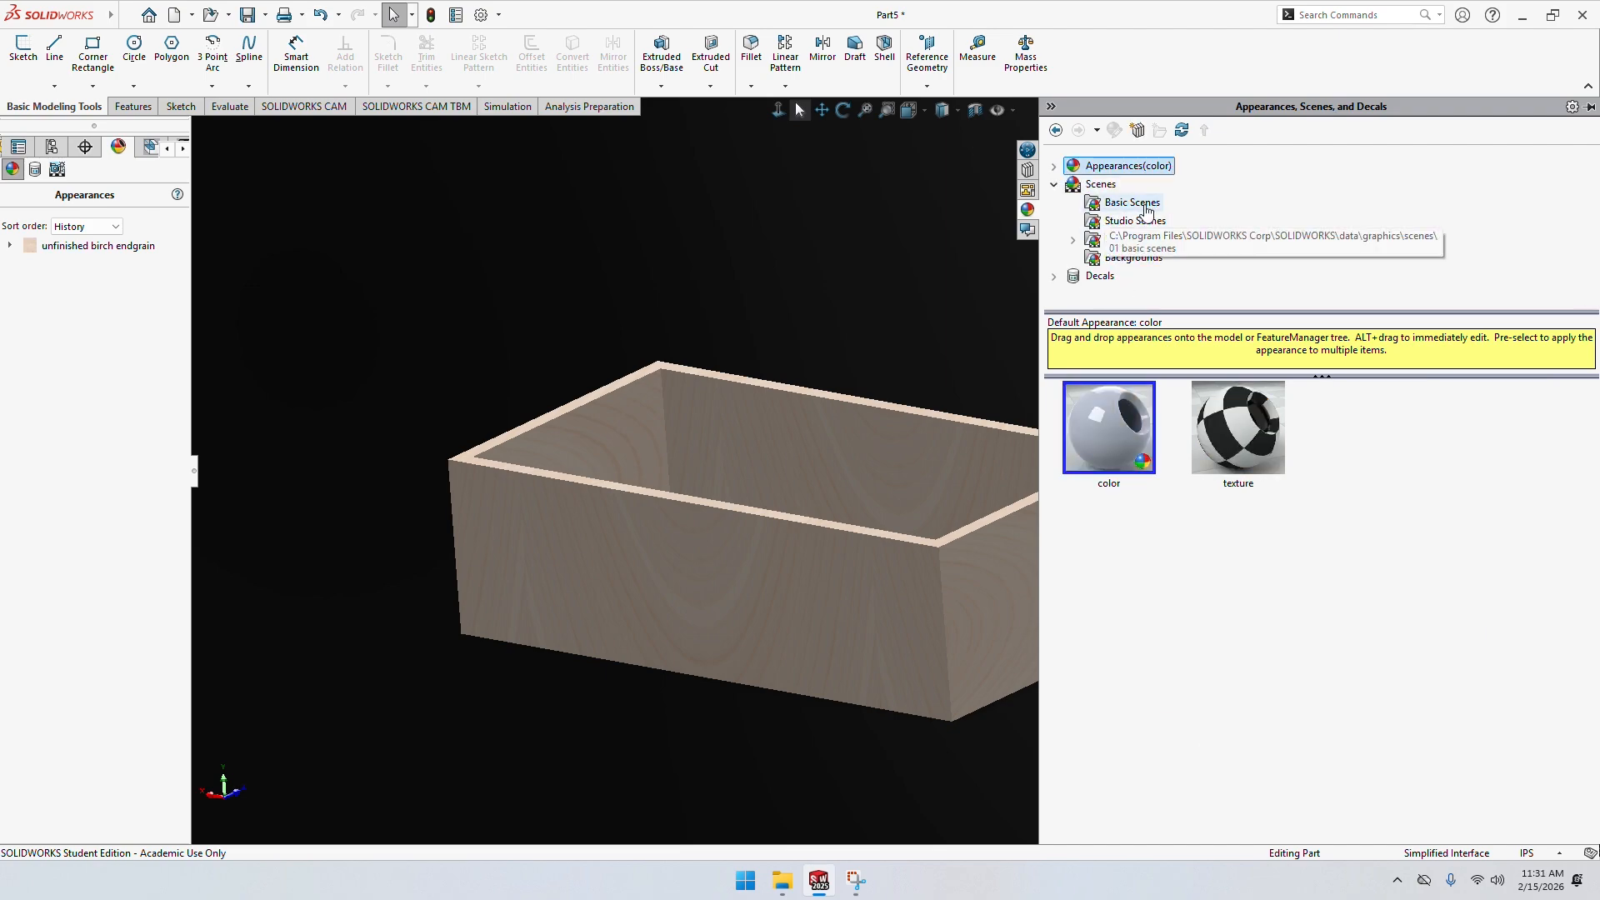
pyautogui.click(1143, 204)
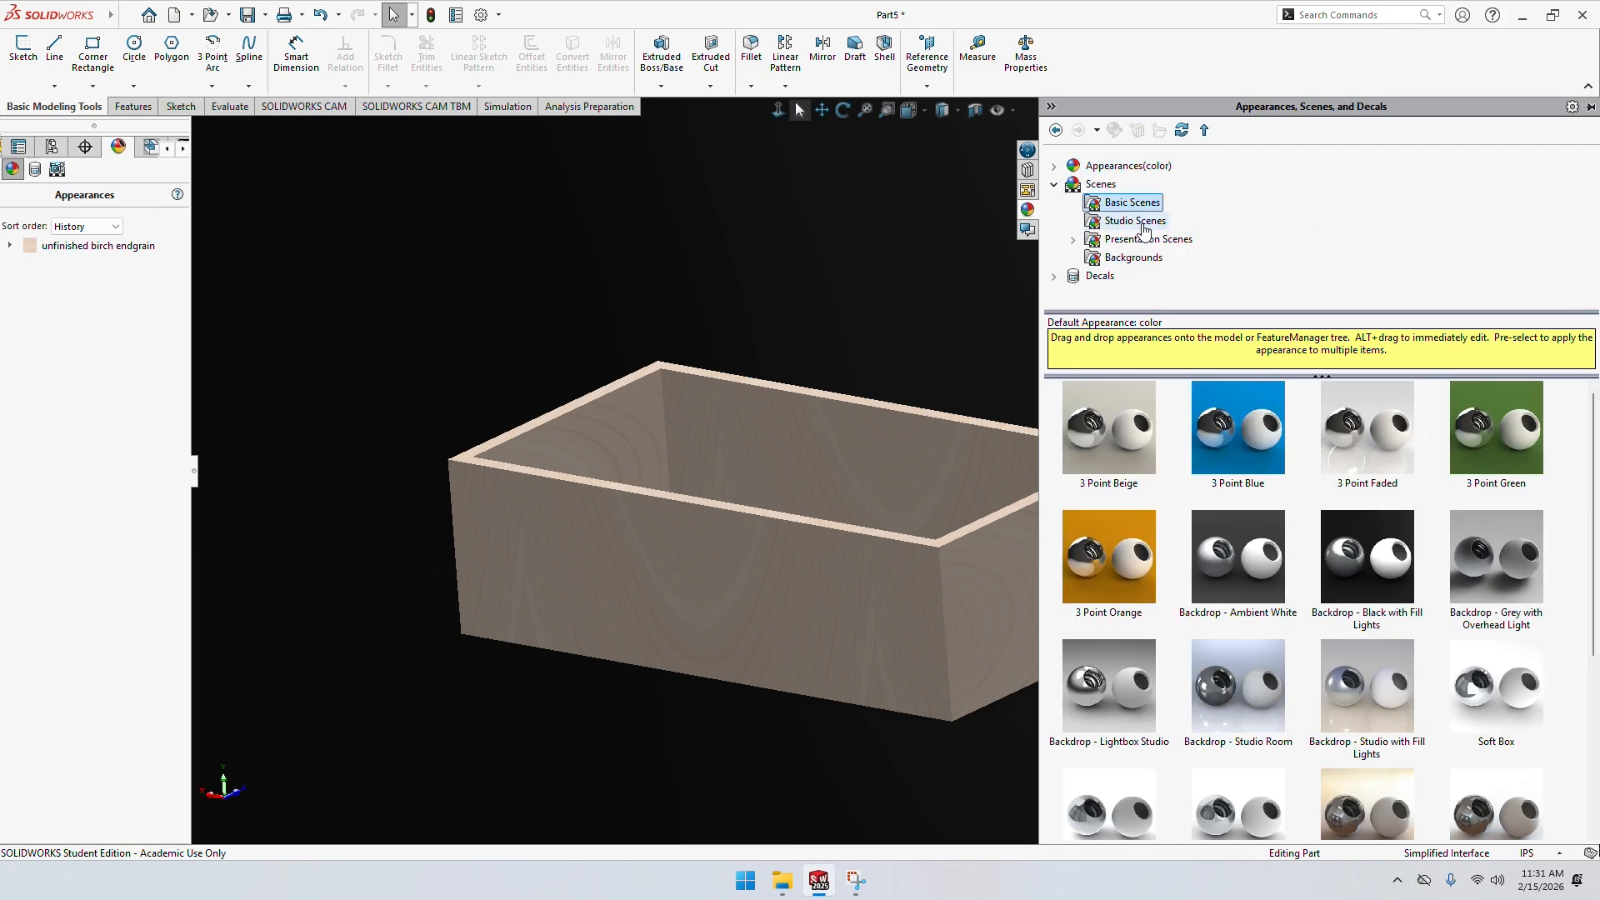
pyautogui.scroll(-3, 1197, 516)
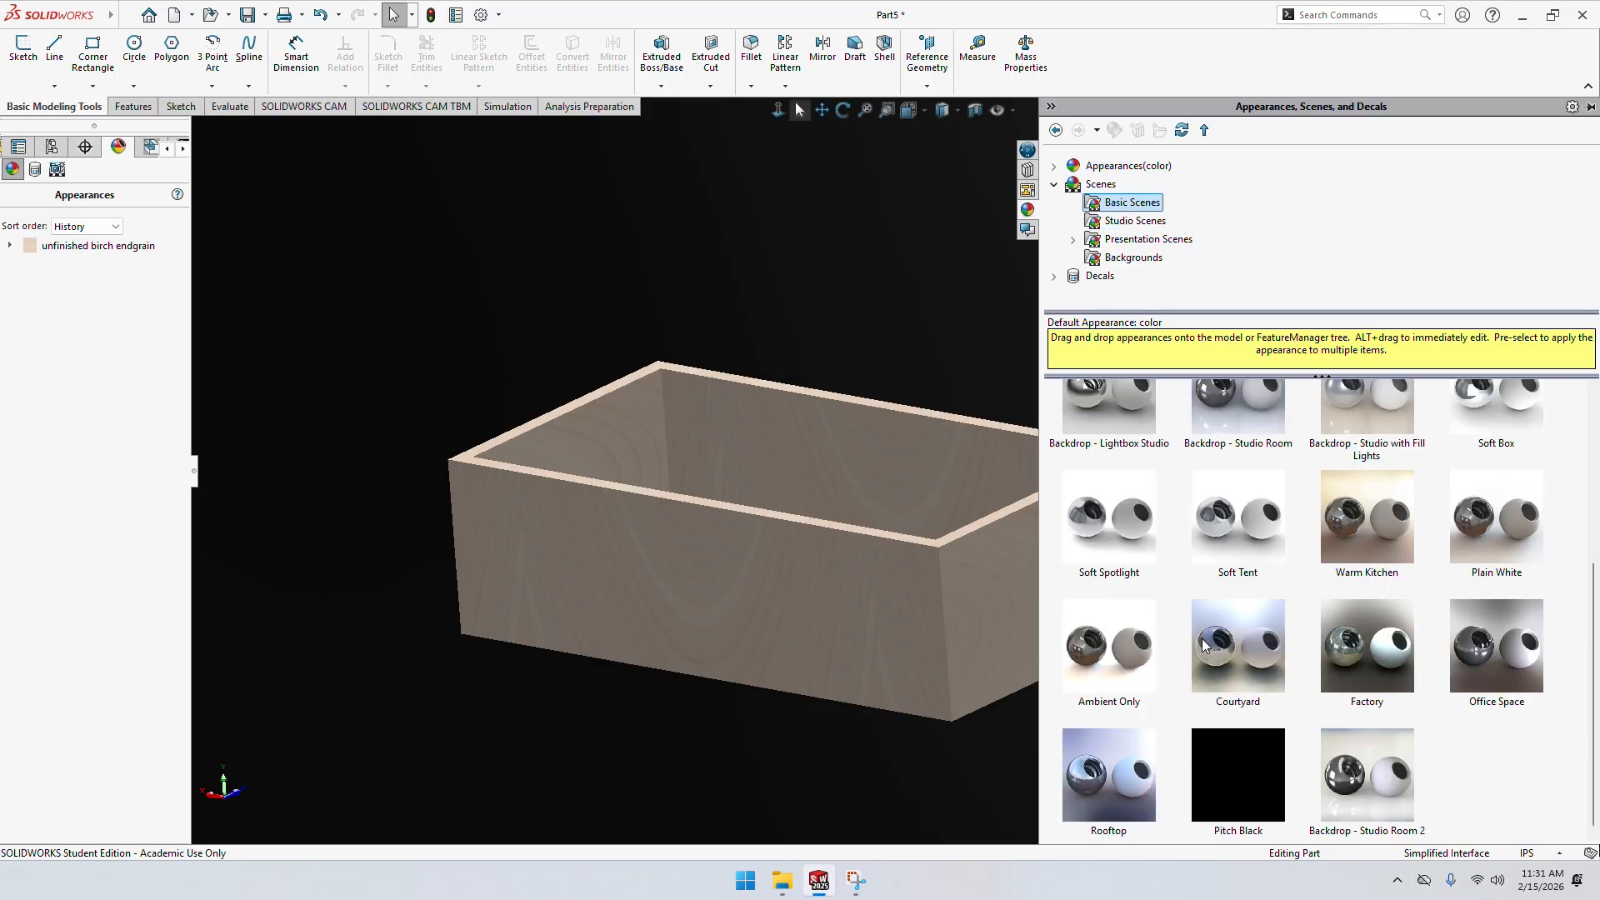
pyautogui.moveTo(1241, 663); pyautogui.dragTo(965, 322)
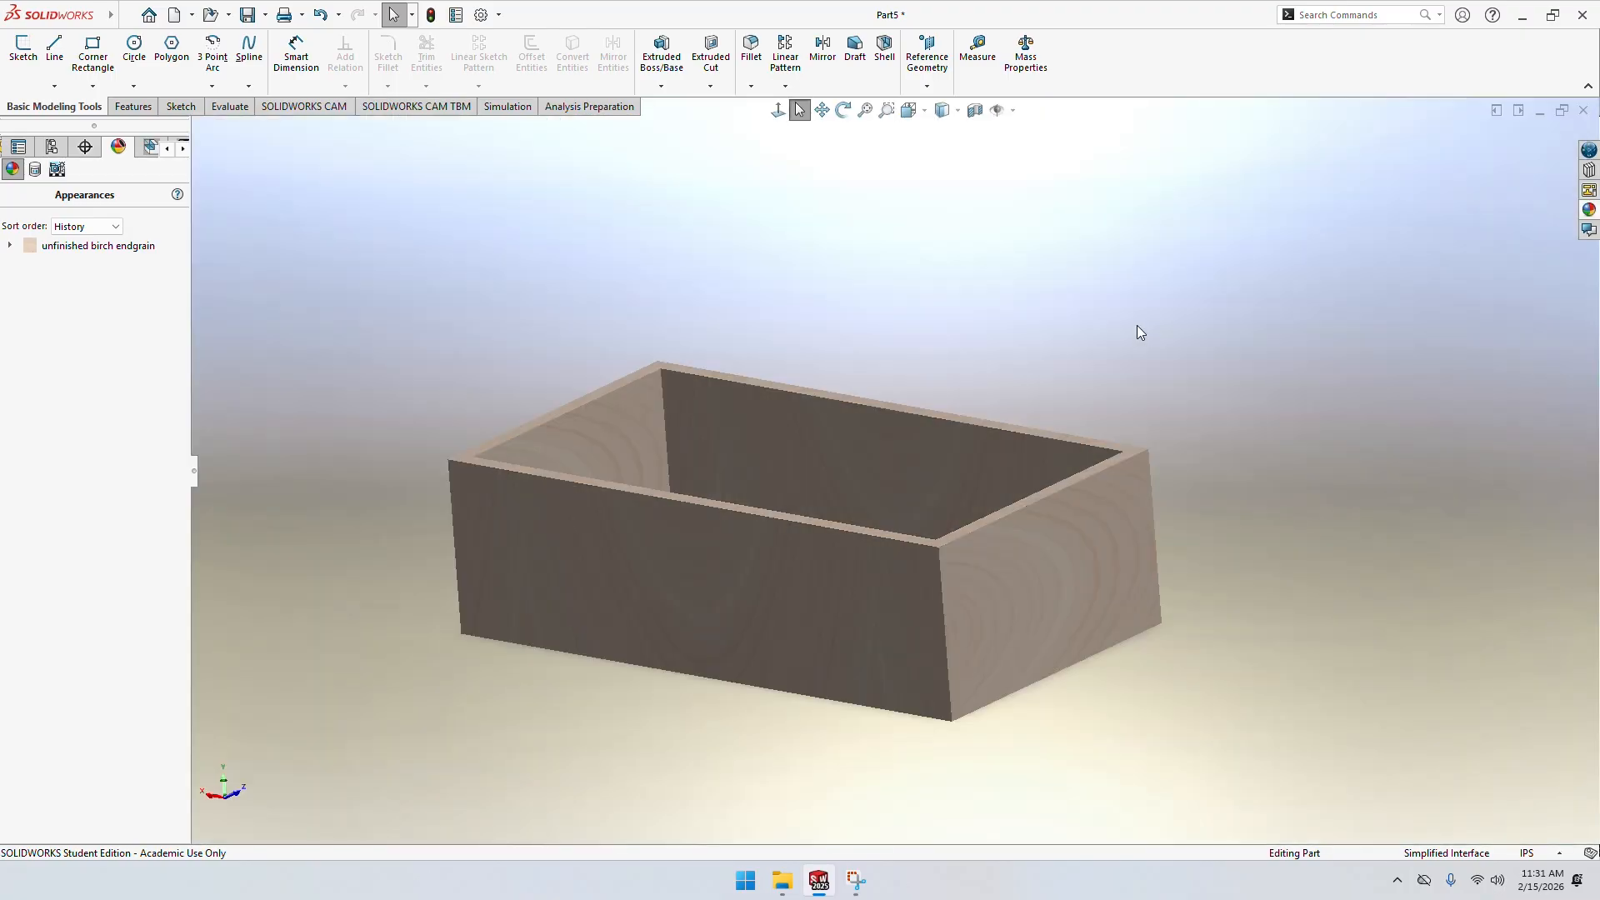
pyautogui.moveTo(1094, 323); pyautogui.dragTo(705, 374, button='middle')
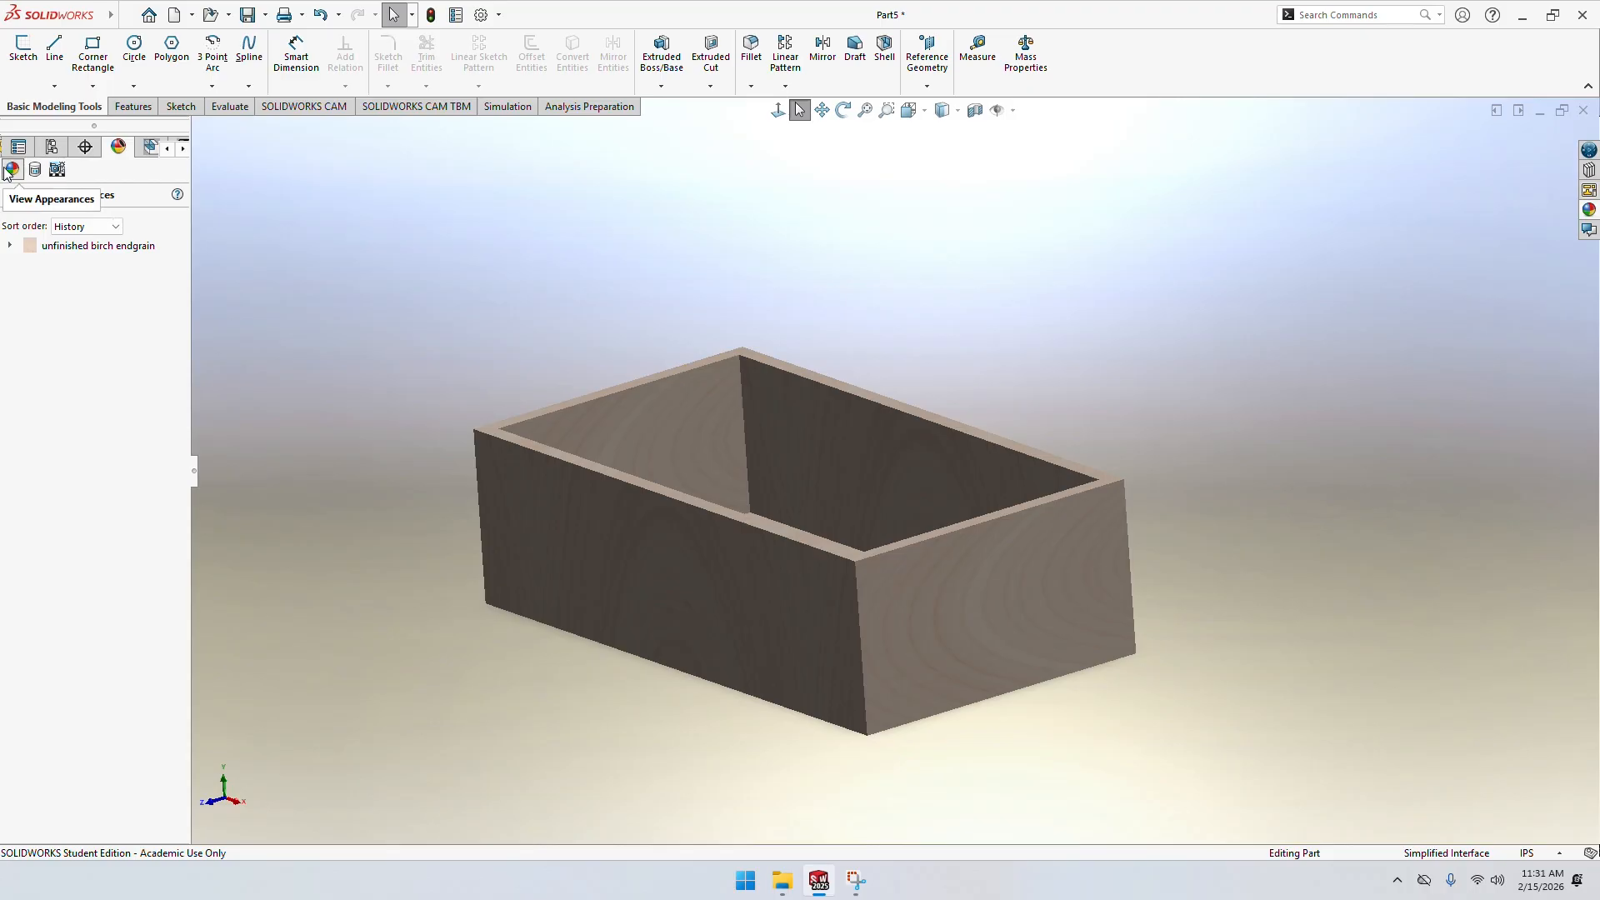
# Set the scene's ambient light intensity to 0.5
pyautogui.click(55, 170)
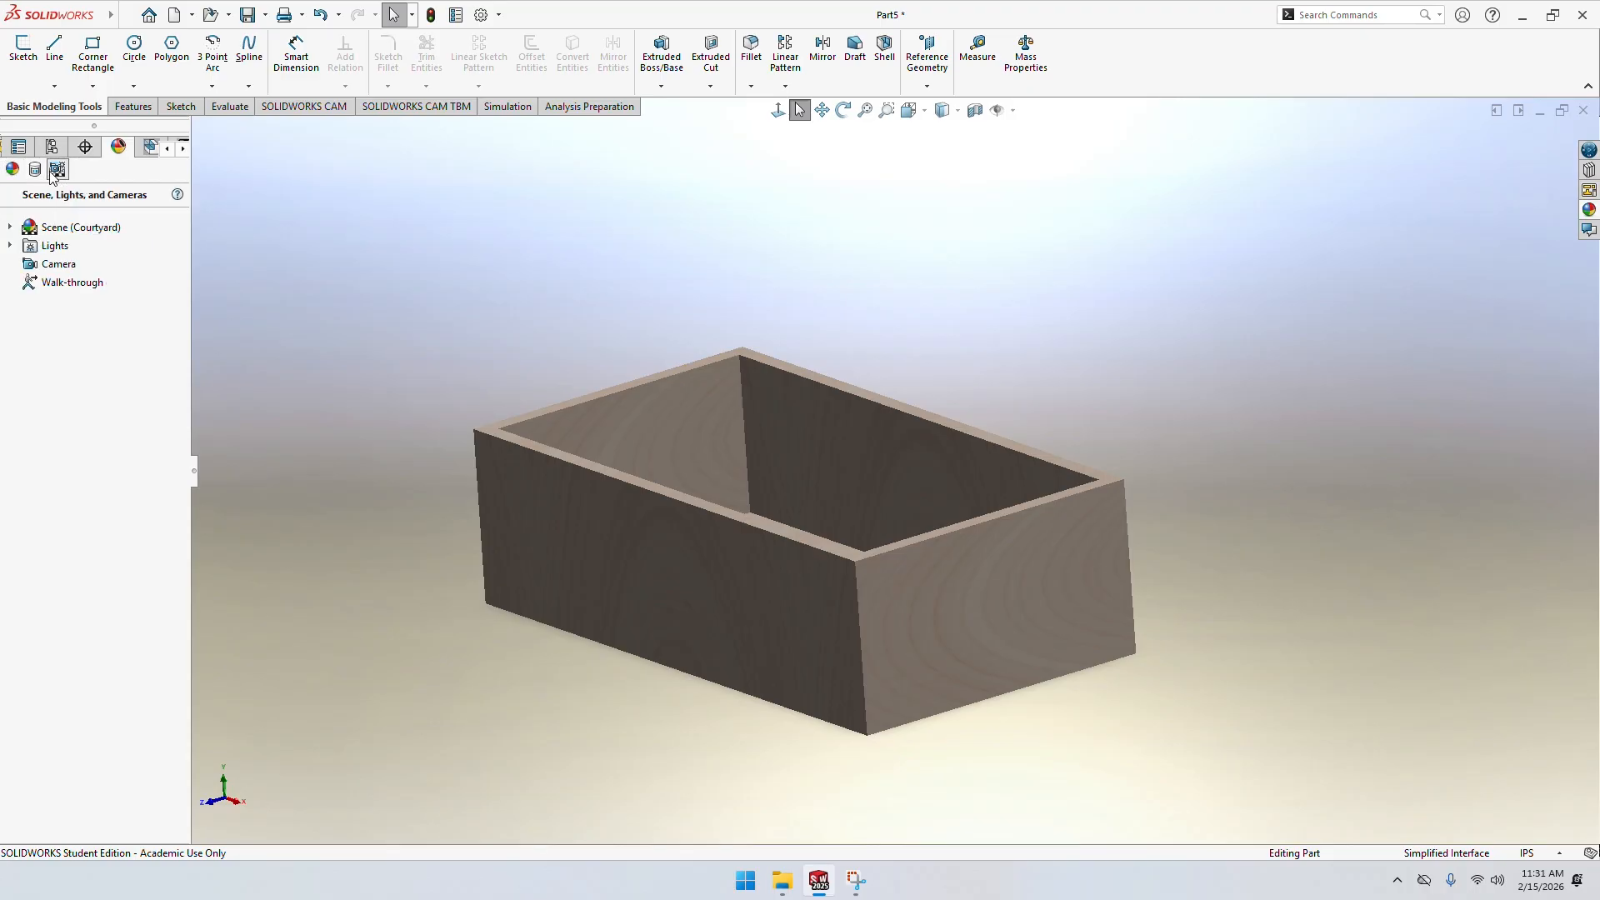
pyautogui.click(15, 229)
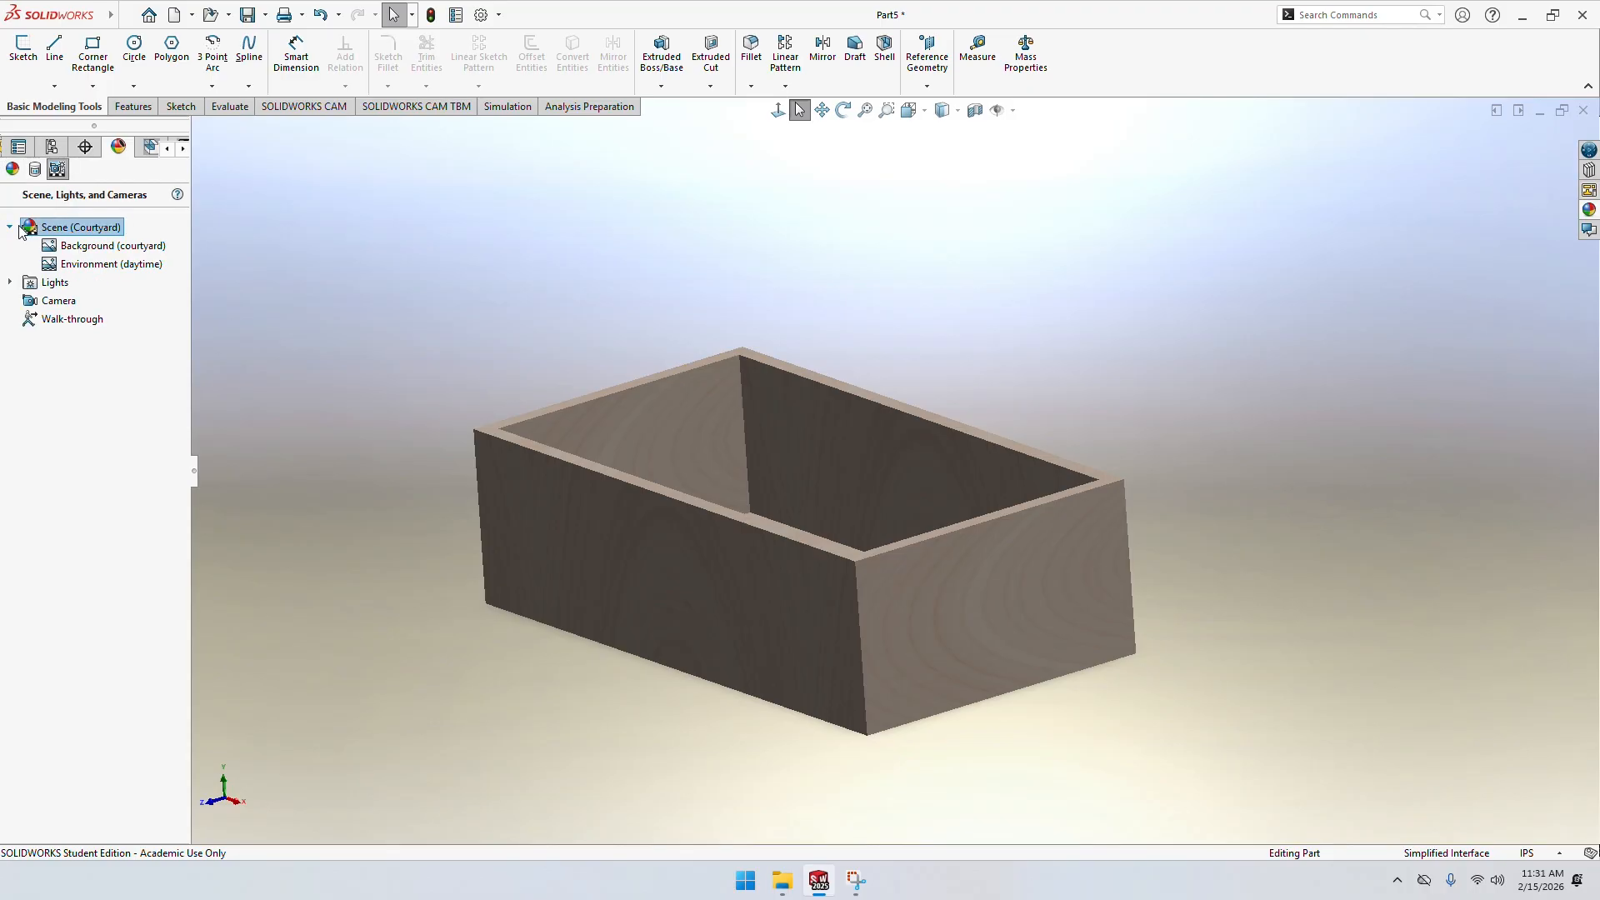
pyautogui.click(129, 244)
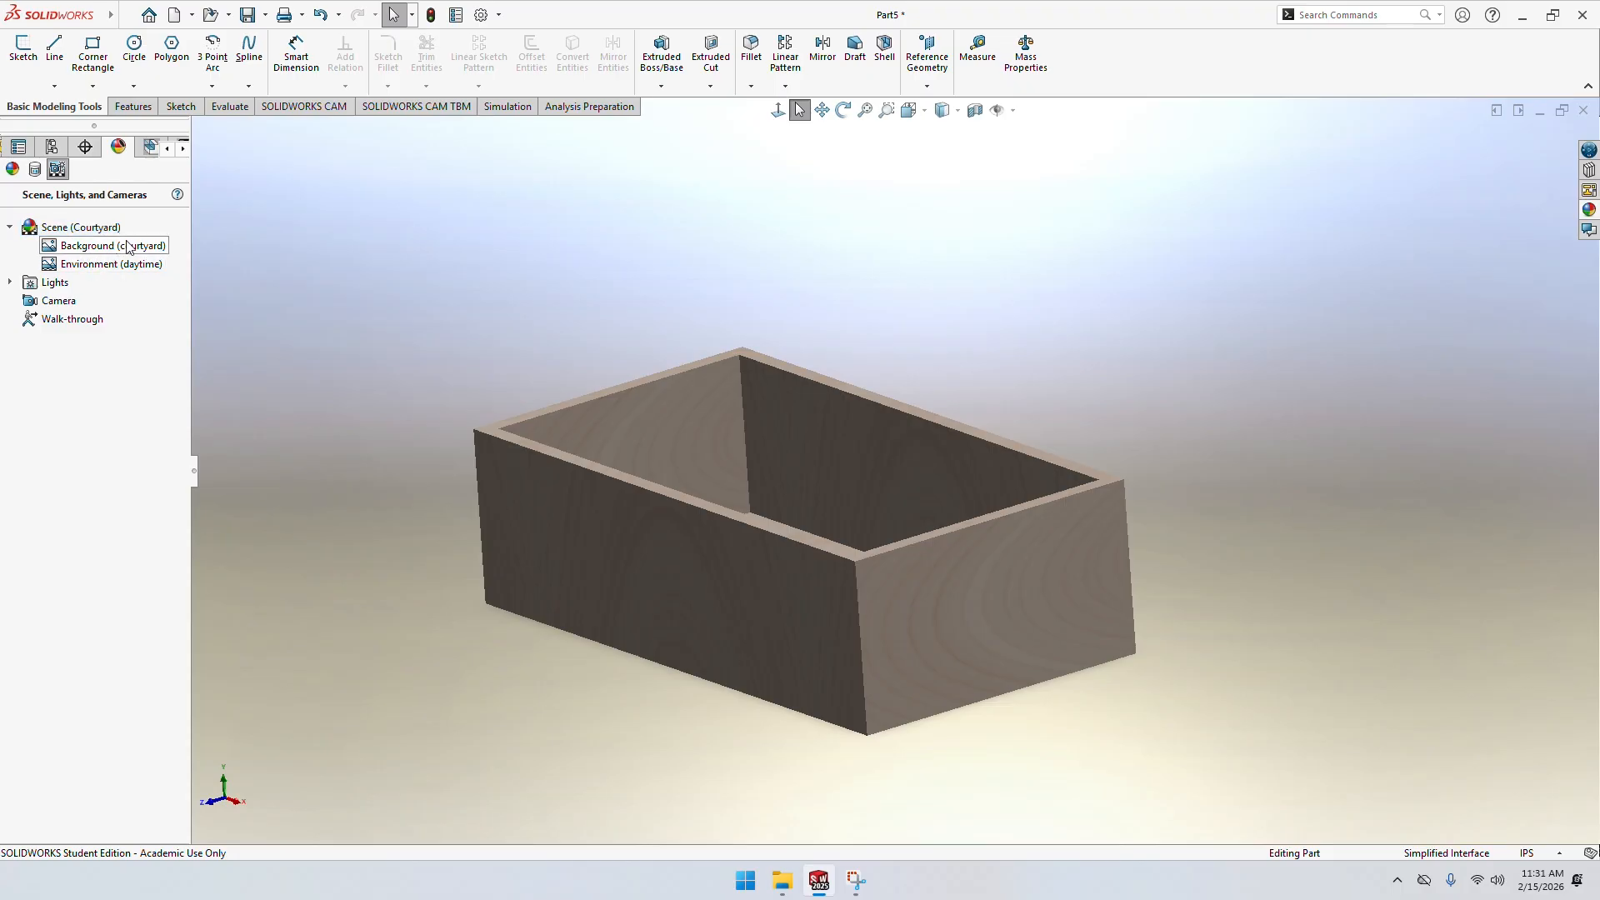
pyautogui.doubleClick(34, 282)
pyautogui.doubleClick(73, 302)
pyautogui.moveTo(76, 322); pyautogui.dragTo(104, 325)
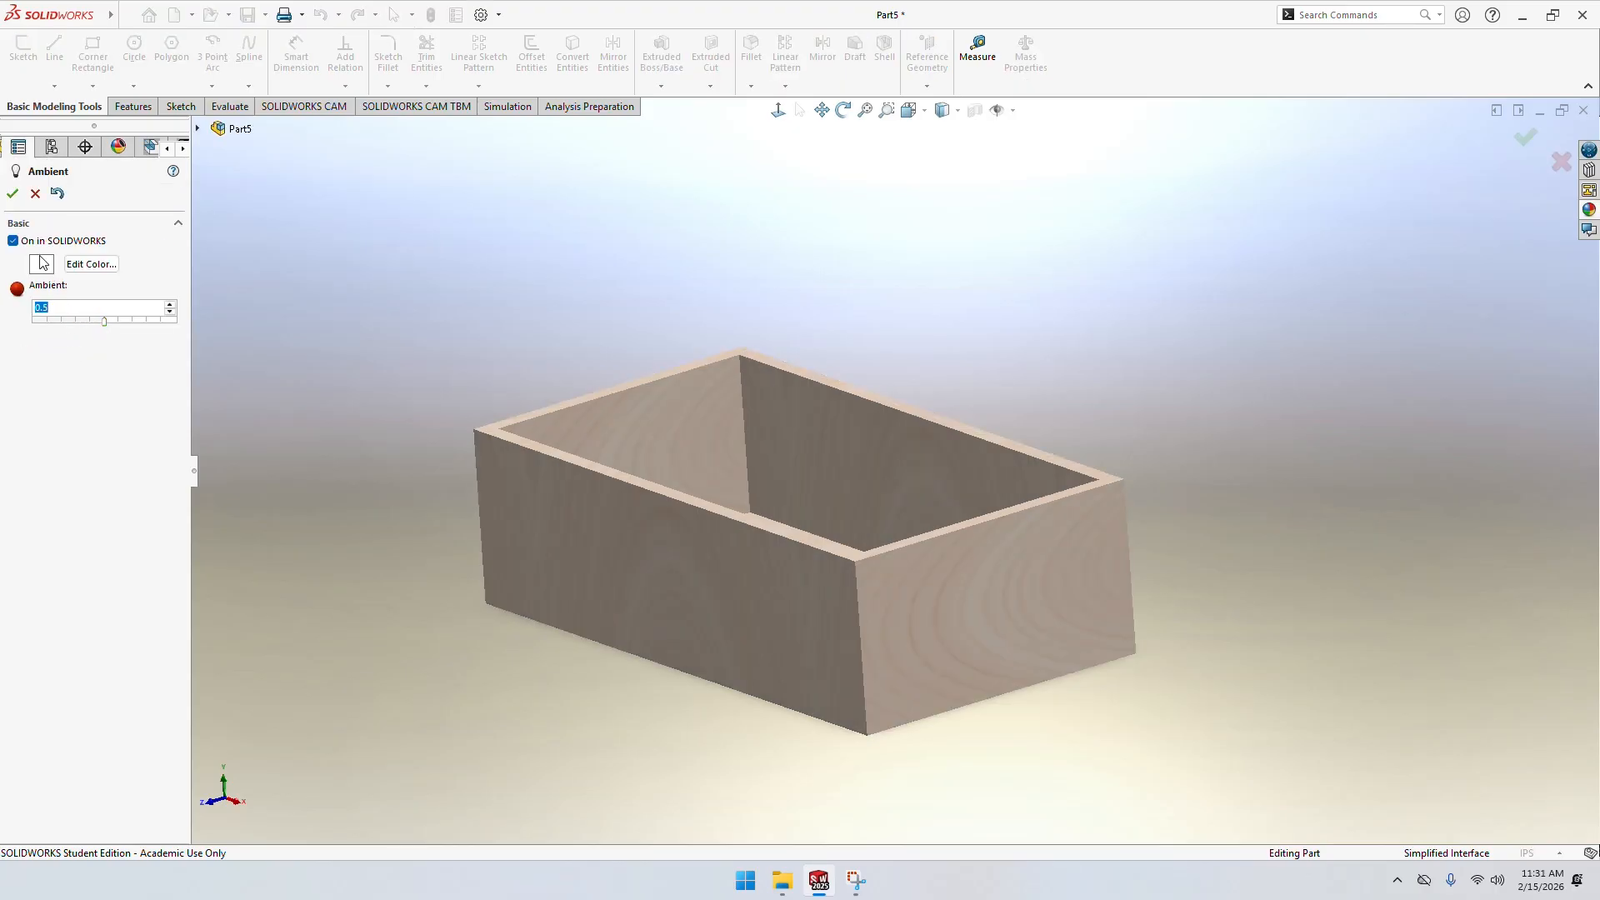
pyautogui.click(12, 193)
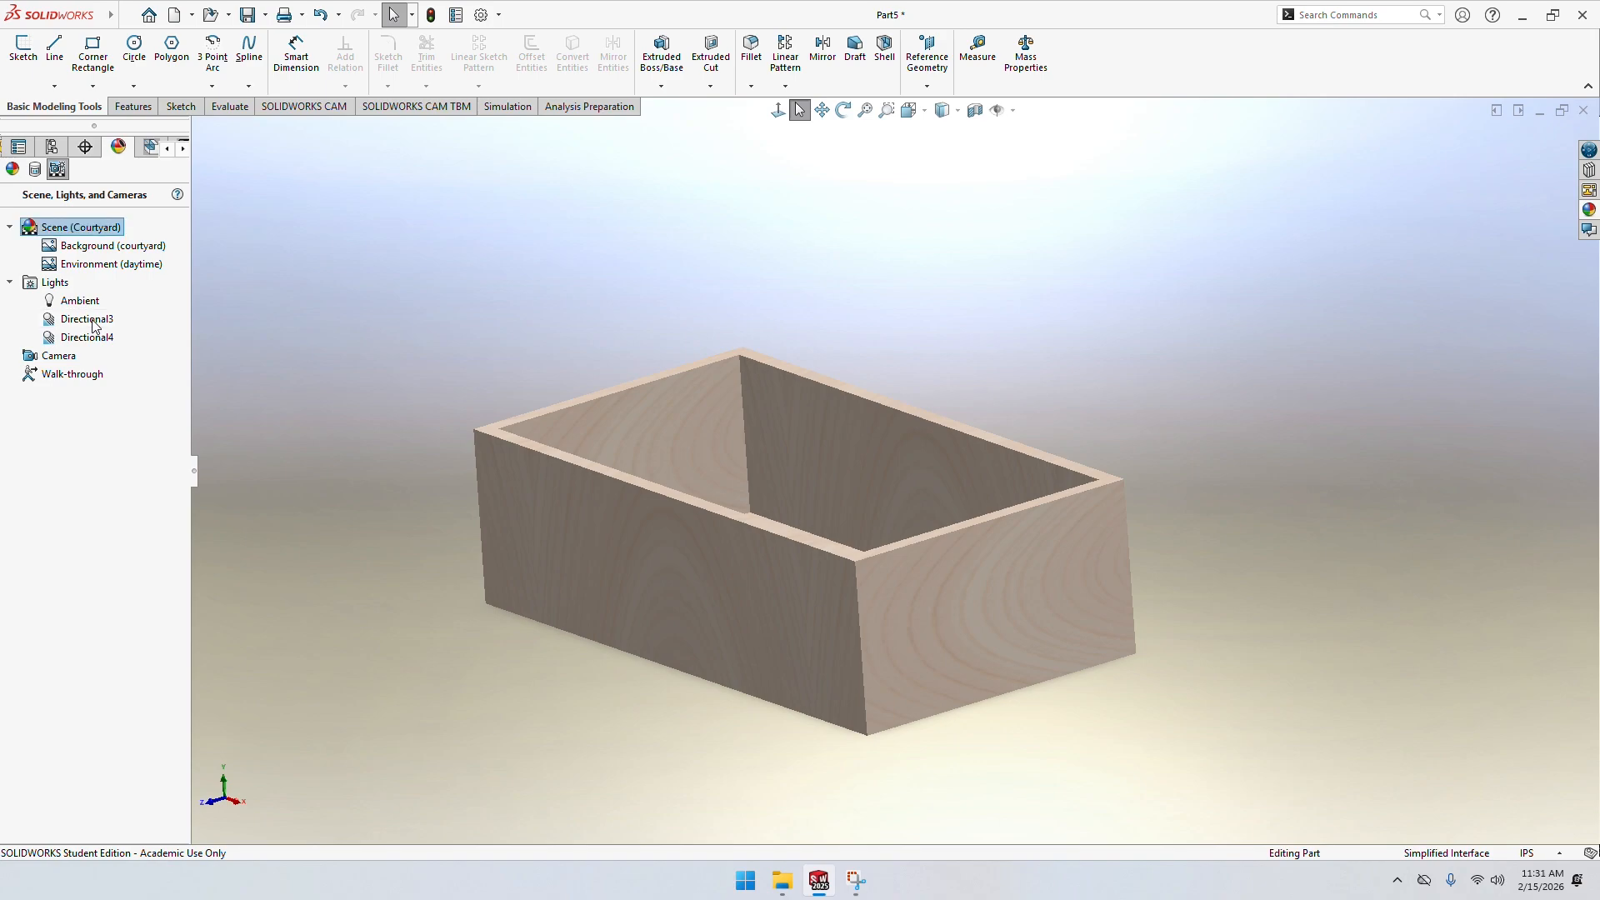
# Set the Directional3 light's longitude to -68.4 degrees, latitude to 46.8 degrees and brightness to 0.5
pyautogui.doubleClick(88, 320)
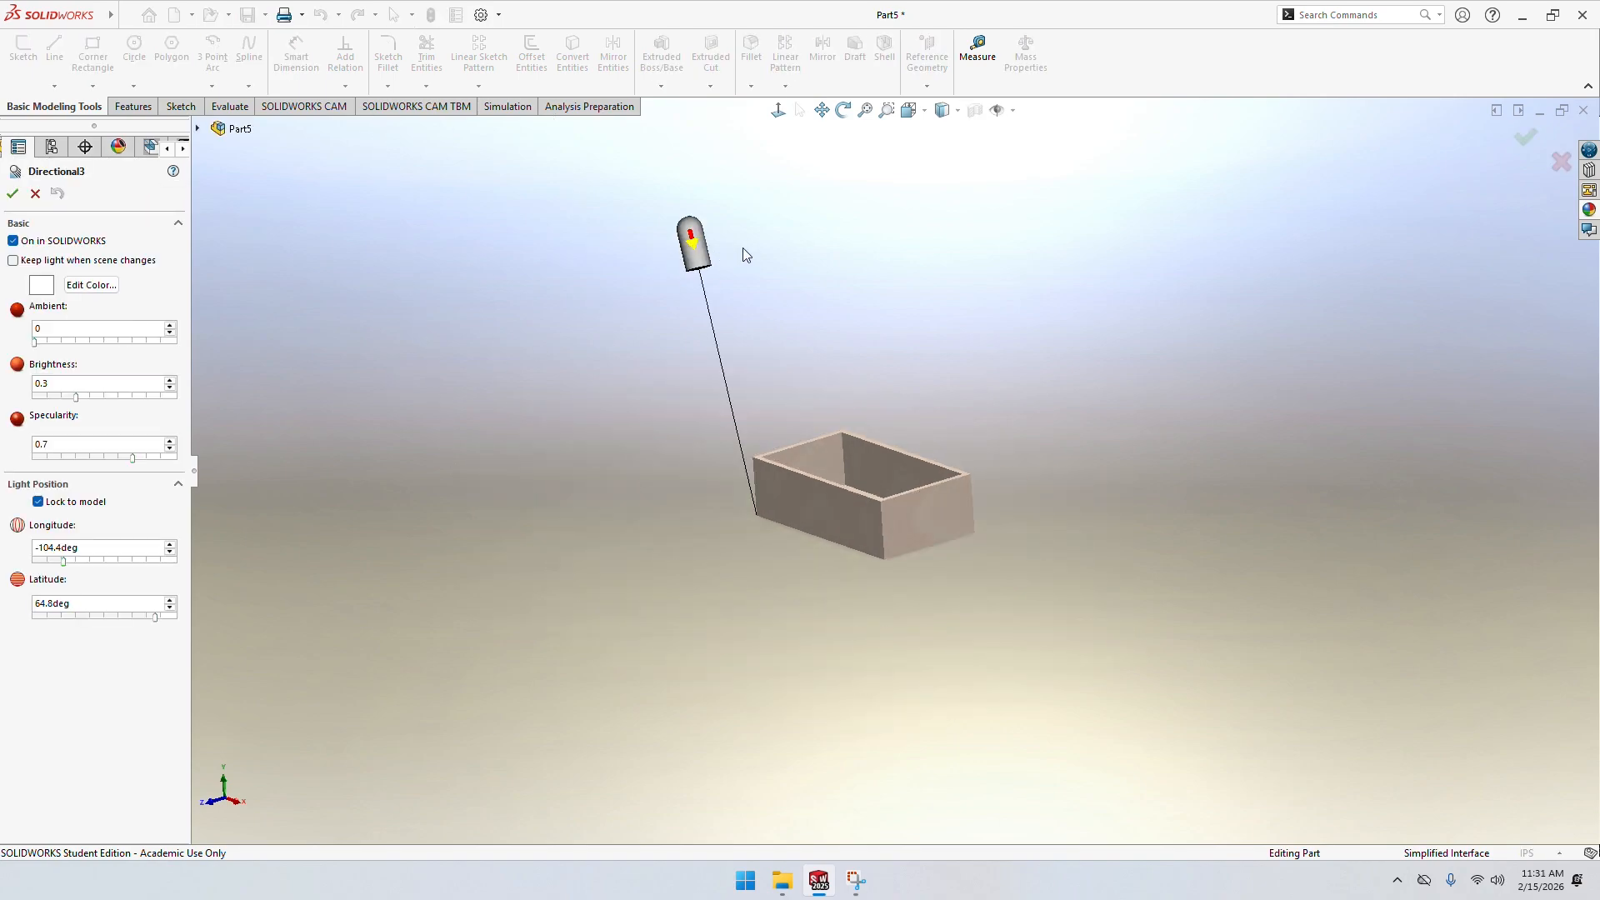
pyautogui.scroll(-2, 852, 310)
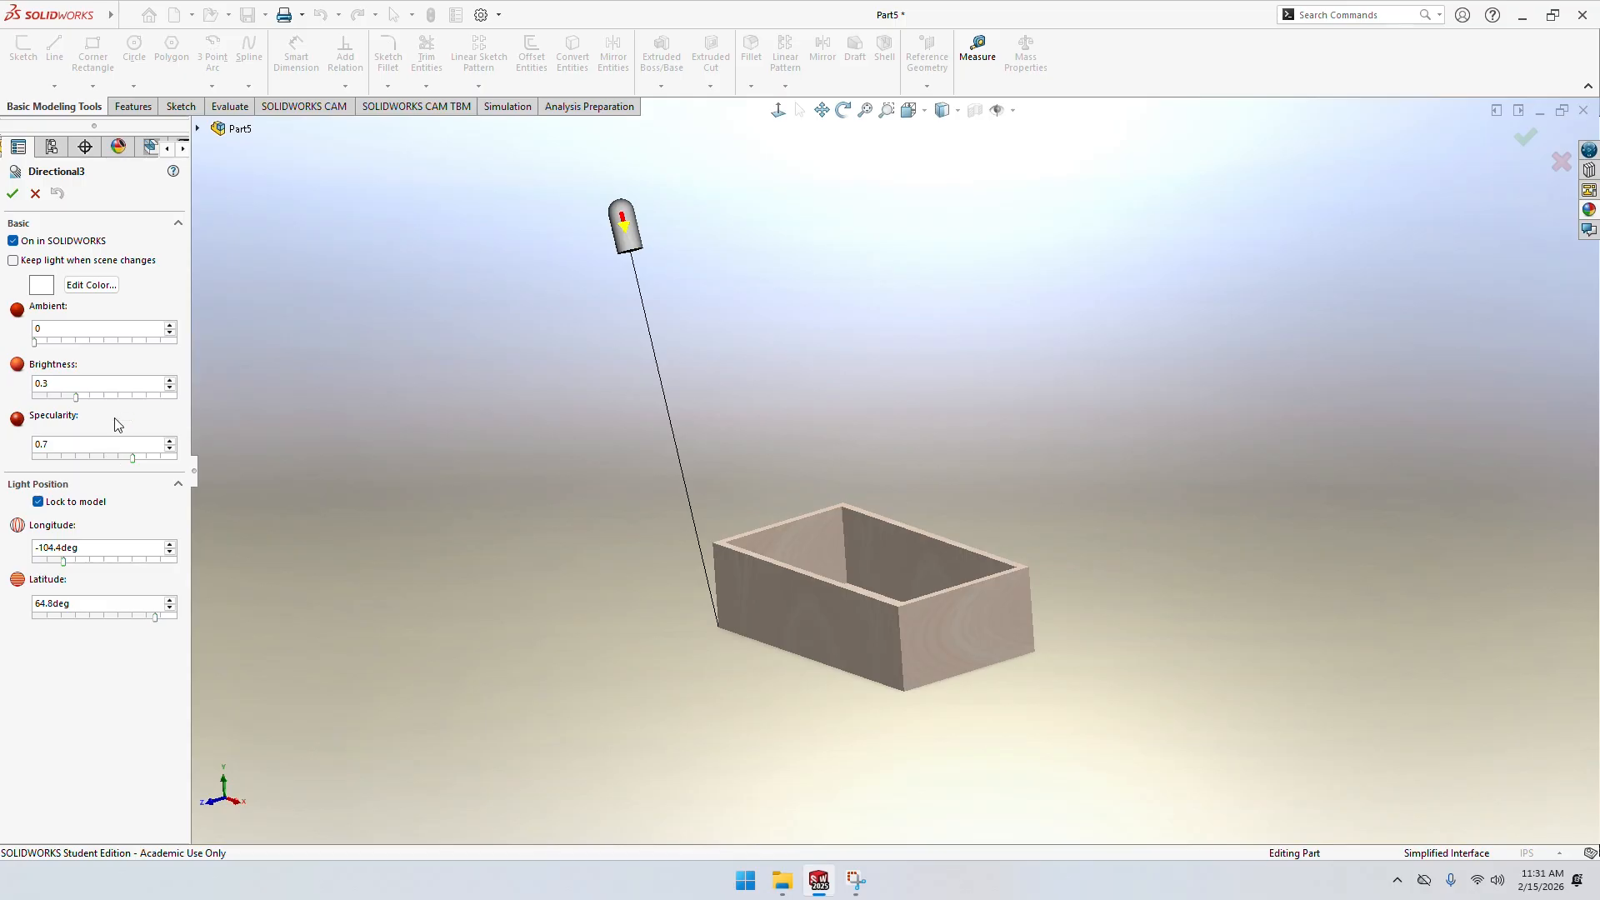
pyautogui.click(96, 559)
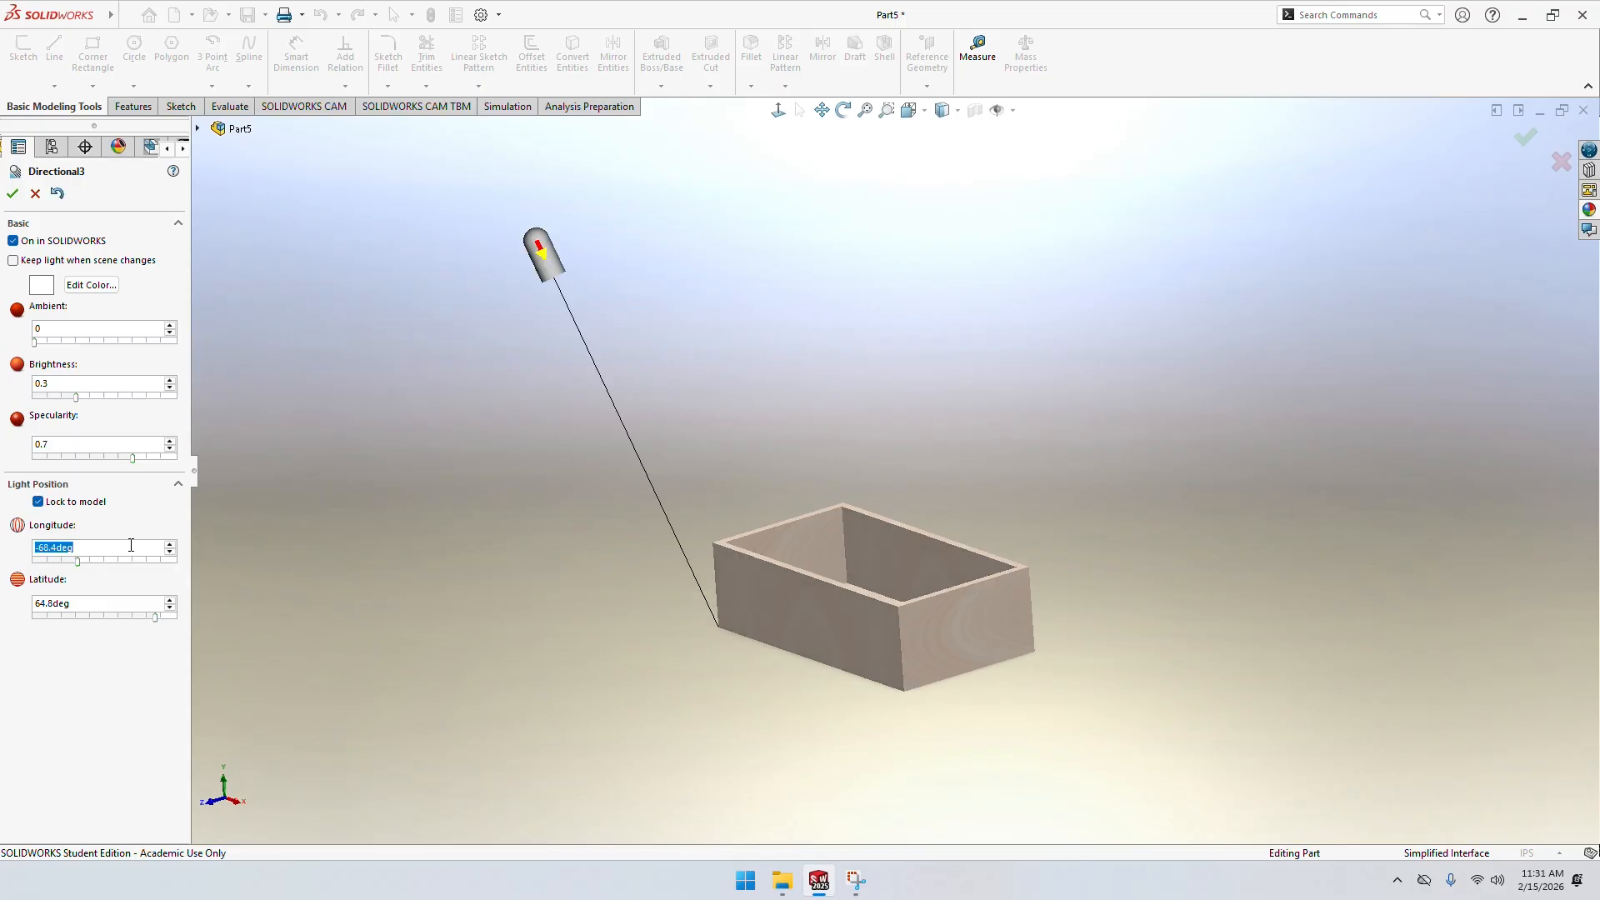
pyautogui.click(104, 618)
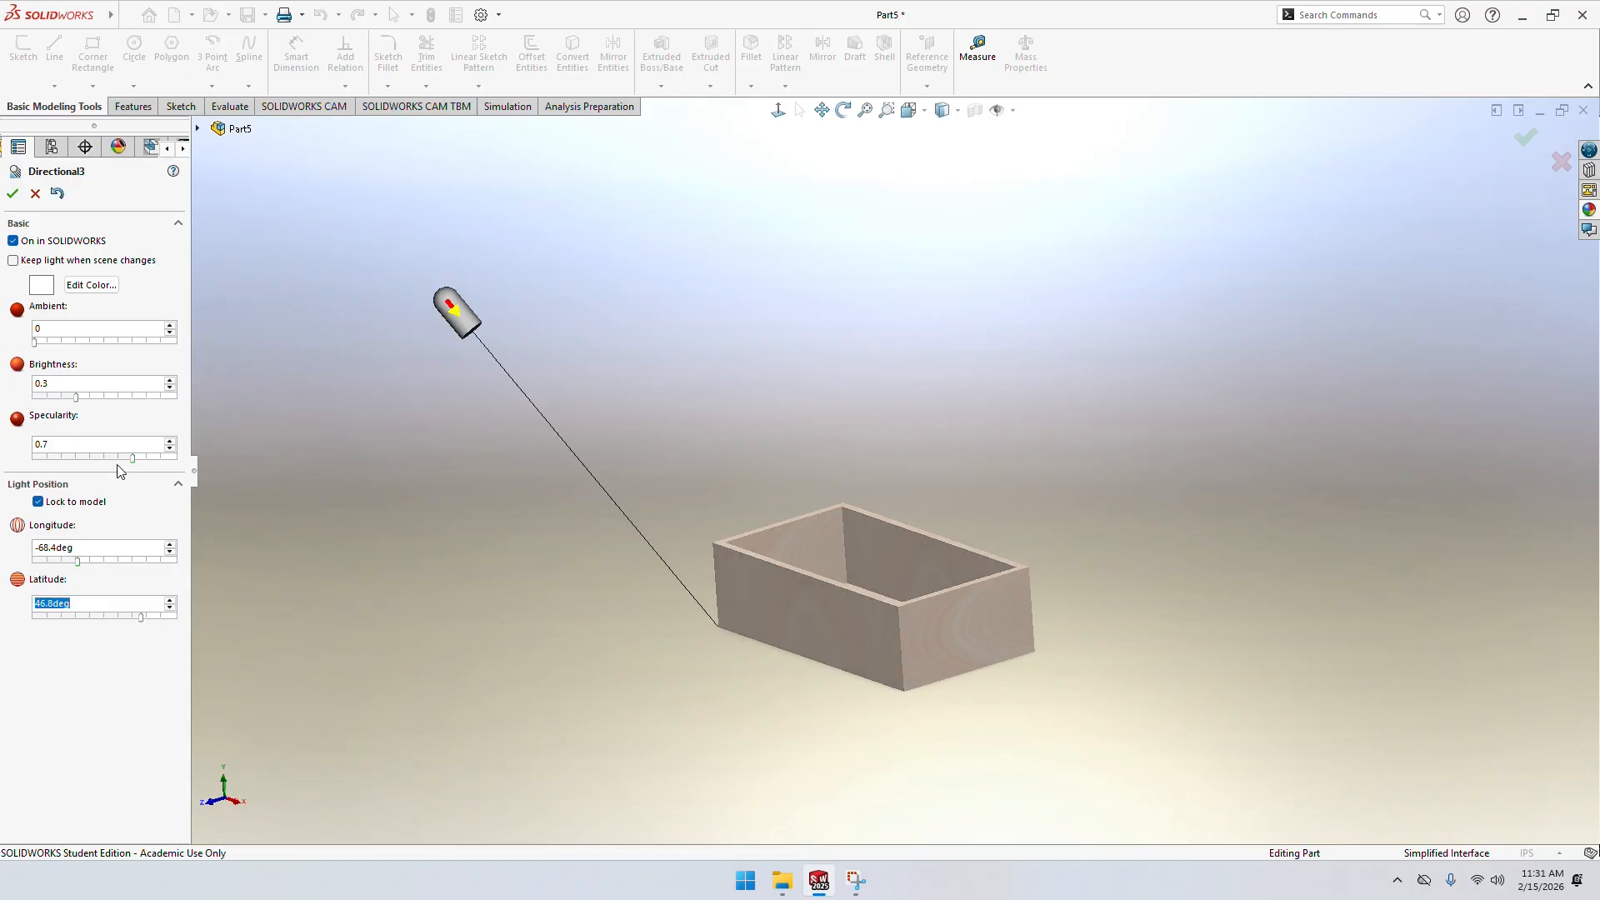
pyautogui.click(108, 396)
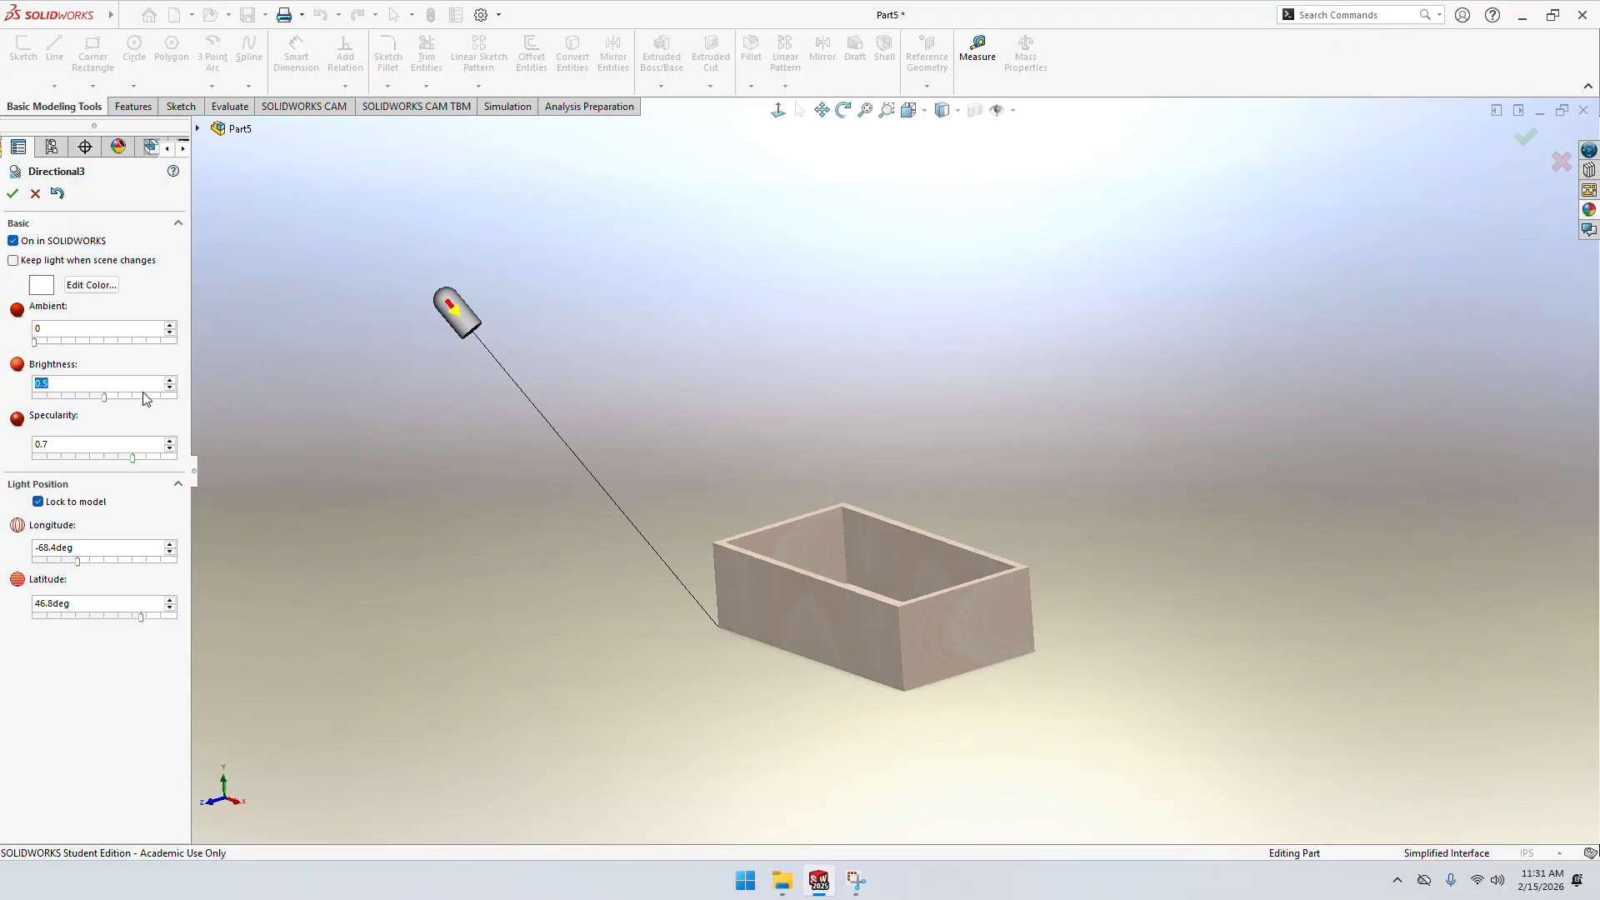
pyautogui.click(13, 193)
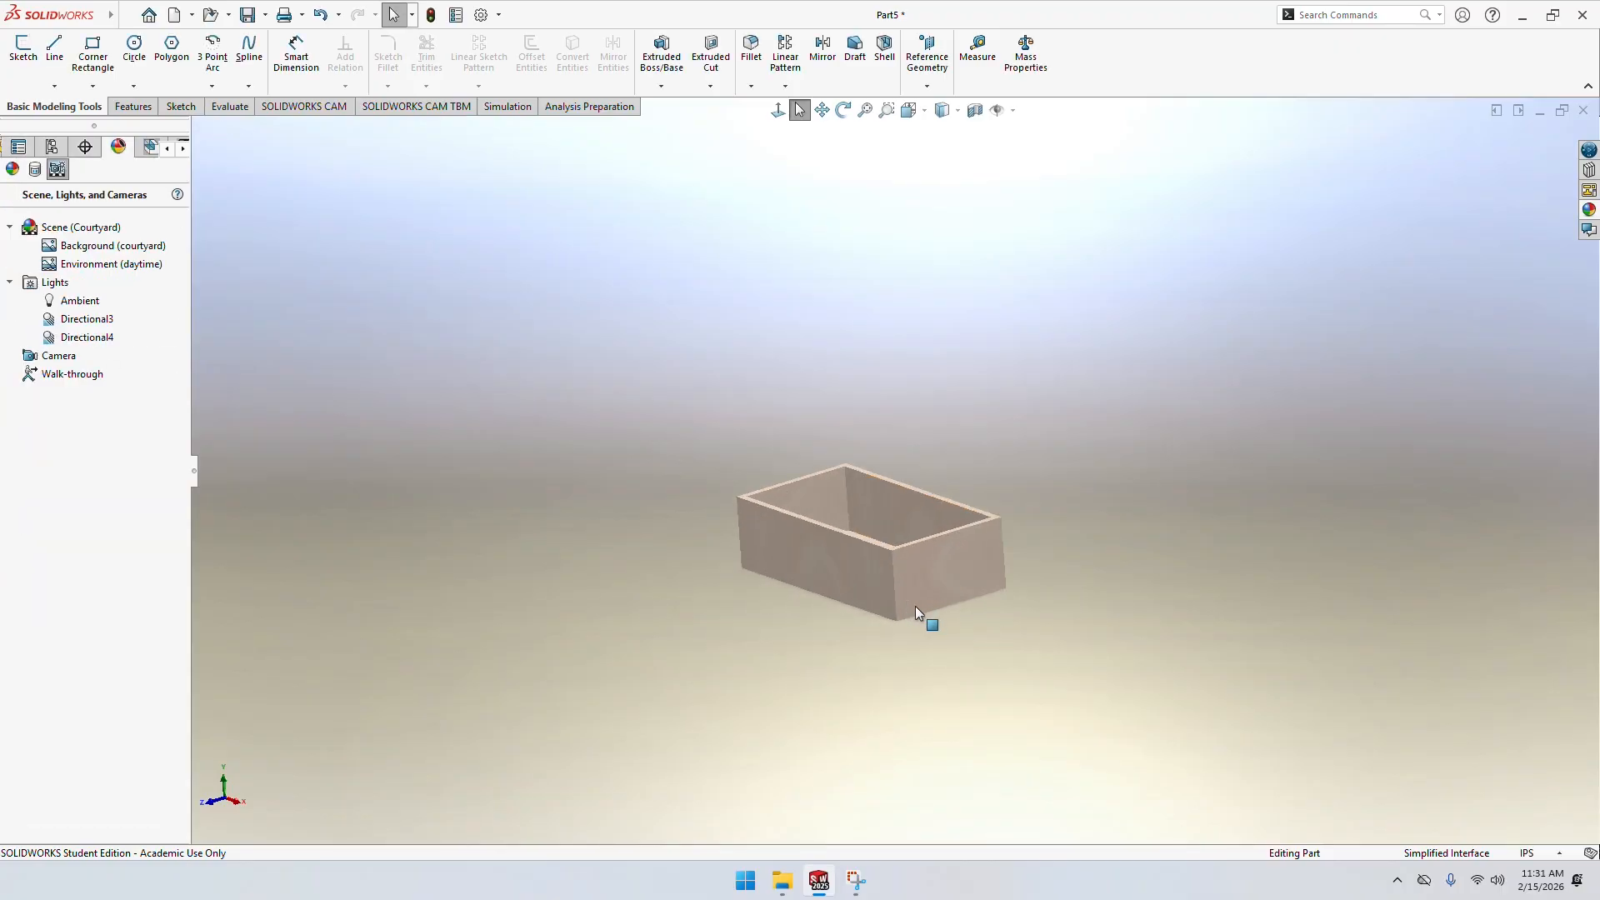
# Open the decal library with the long front face of the box facing the viewer
pyautogui.scroll(-5, 912, 603)
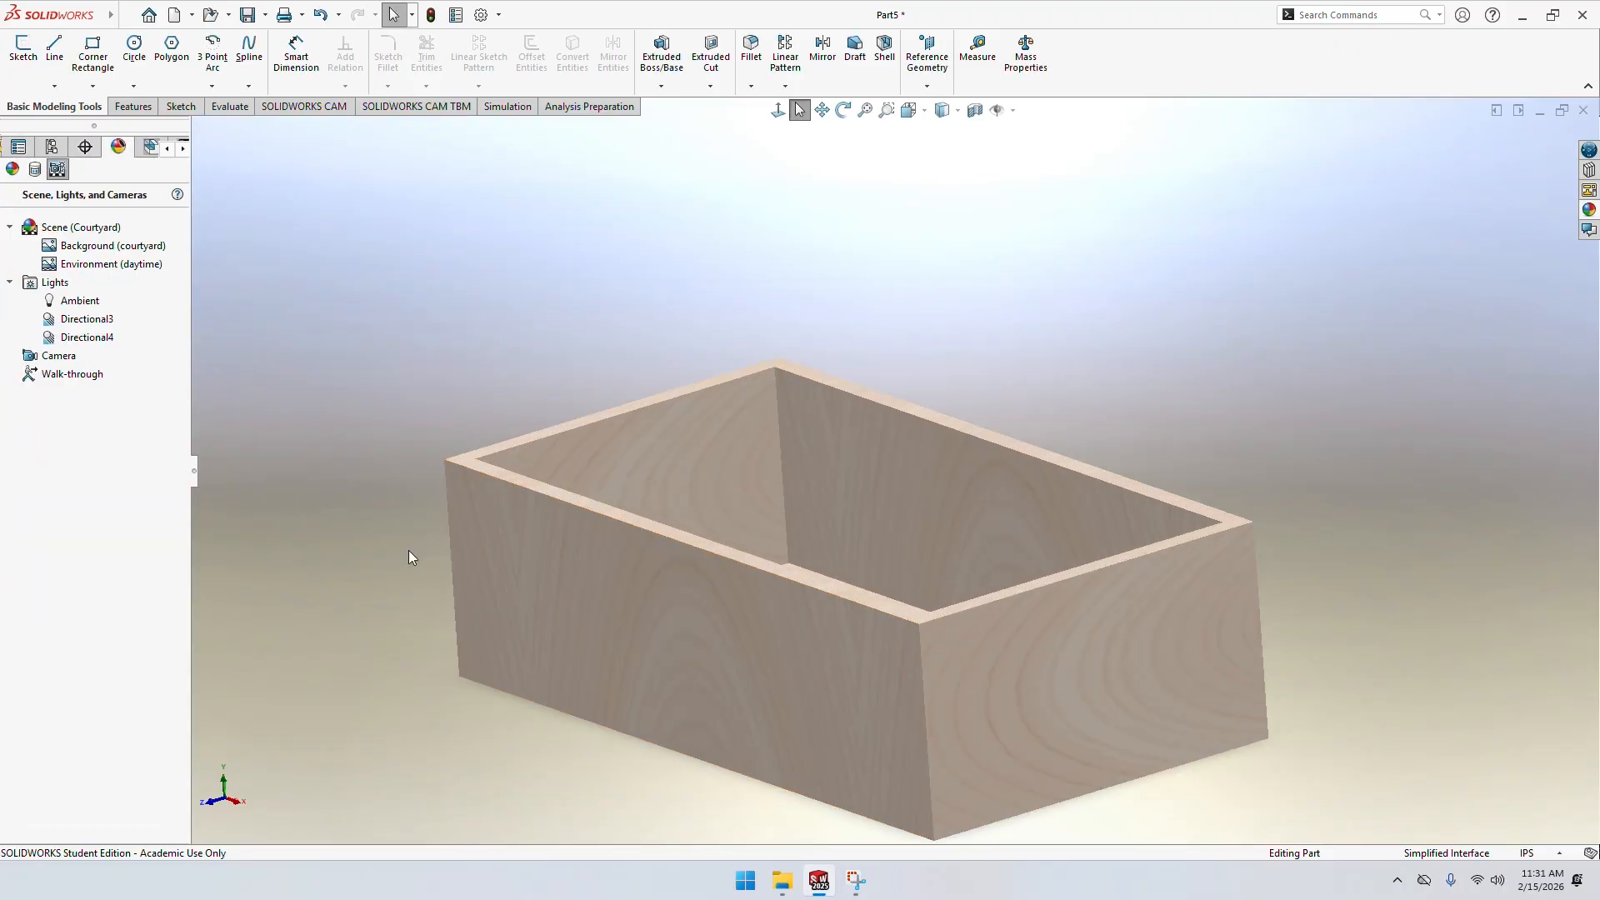
pyautogui.moveTo(360, 462); pyautogui.dragTo(443, 518, button='middle')
pyautogui.moveTo(1228, 350); pyautogui.dragTo(1253, 325, button='middle')
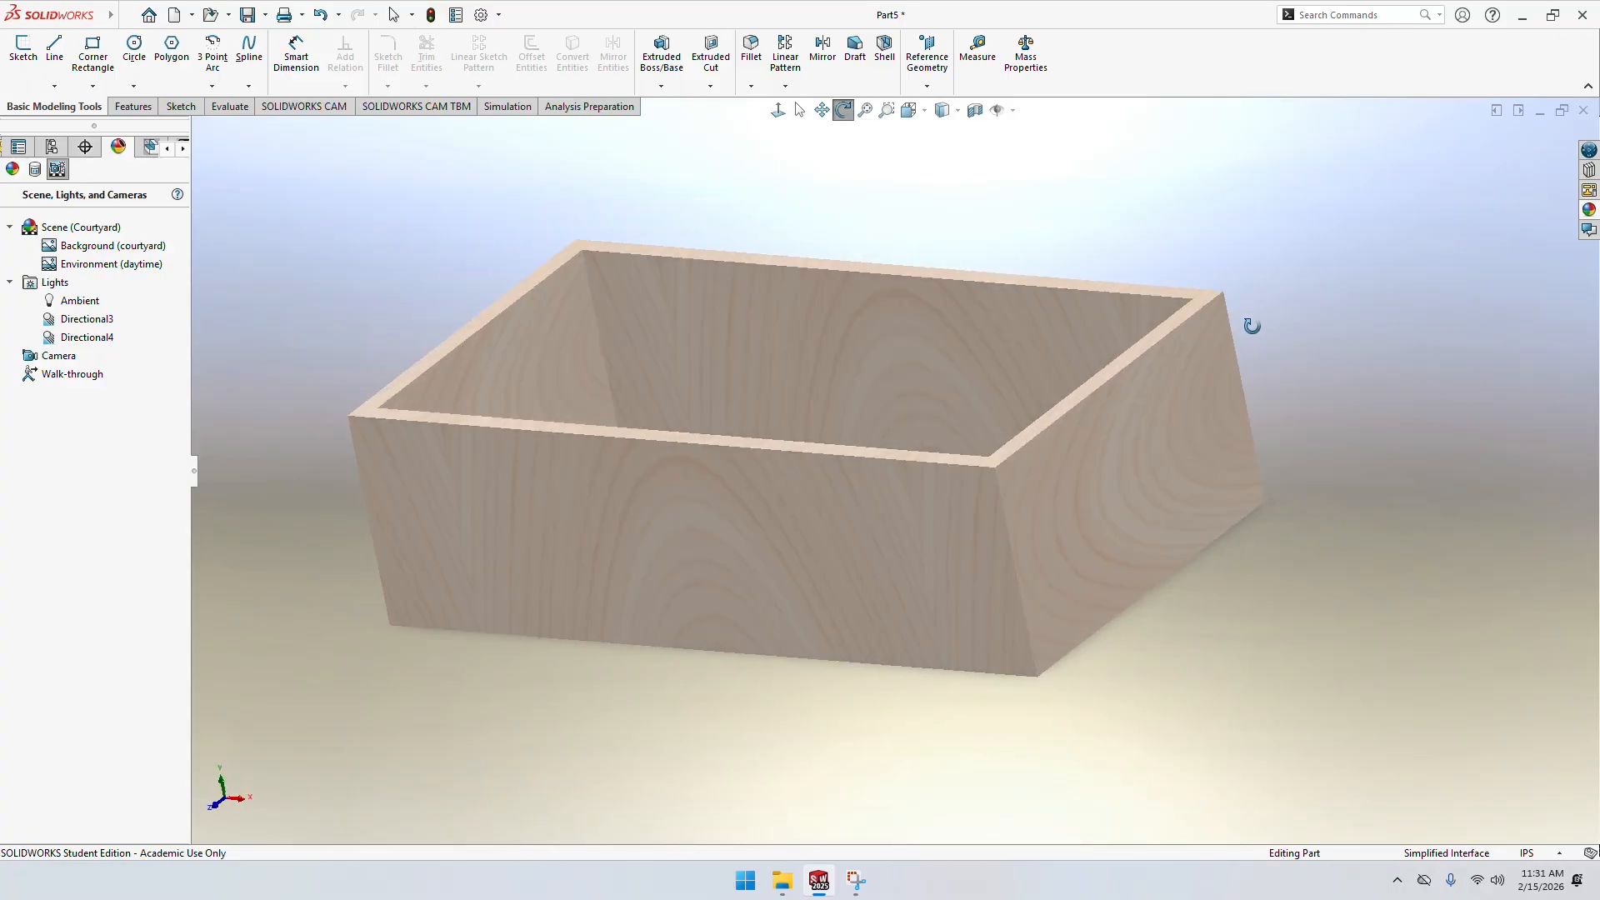
pyautogui.press('Escape')
pyautogui.click(34, 169)
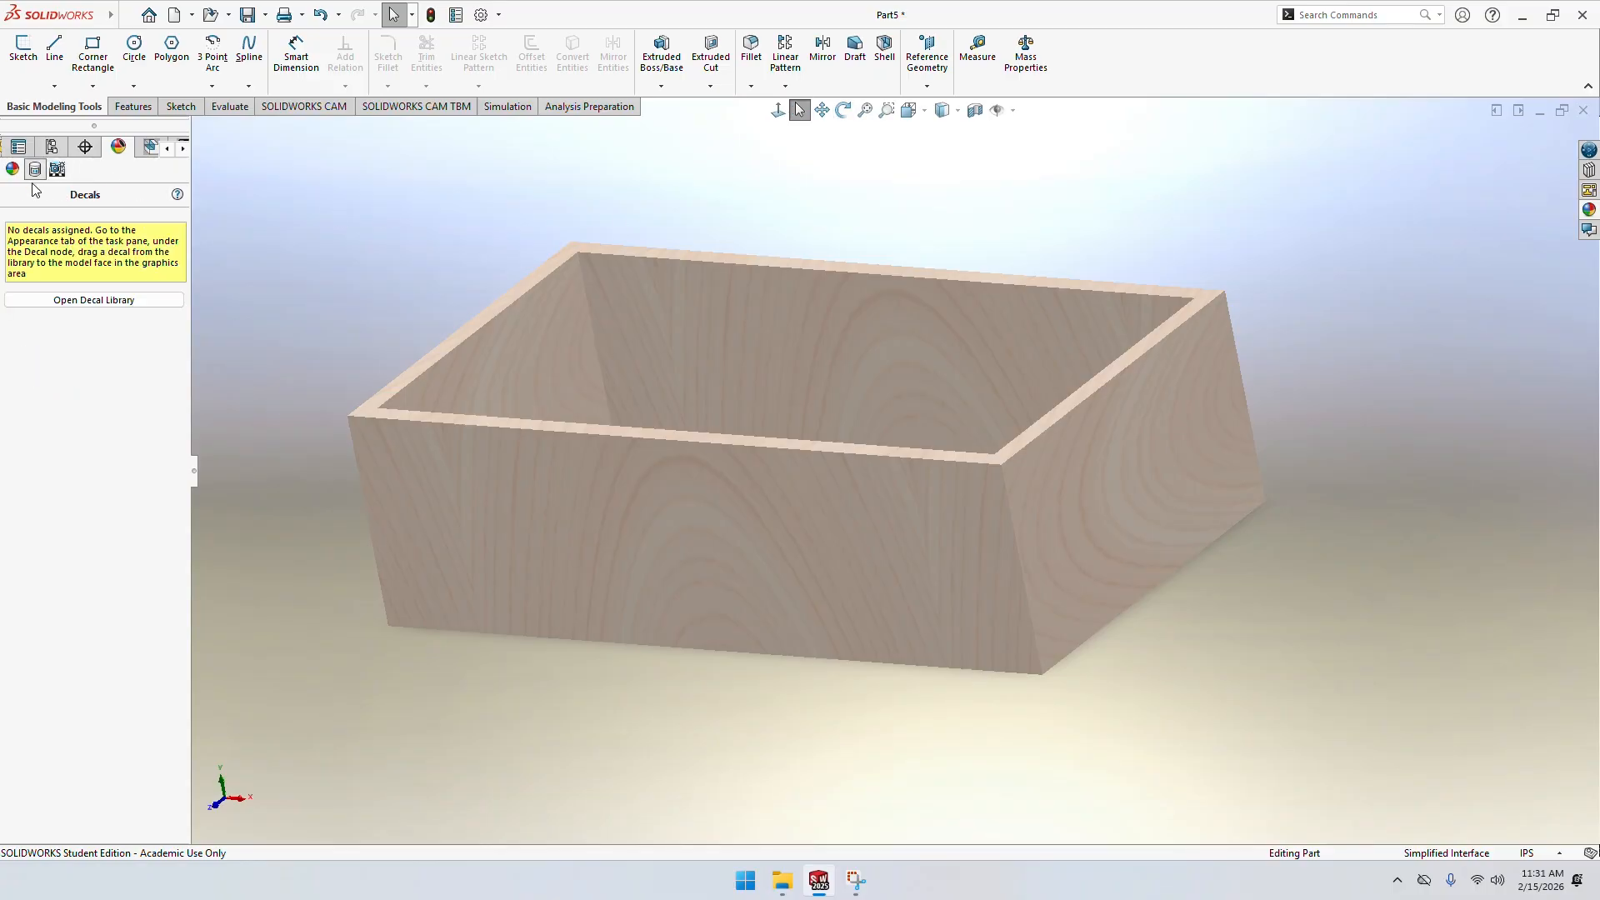
pyautogui.click(108, 300)
pyautogui.click(75, 302)
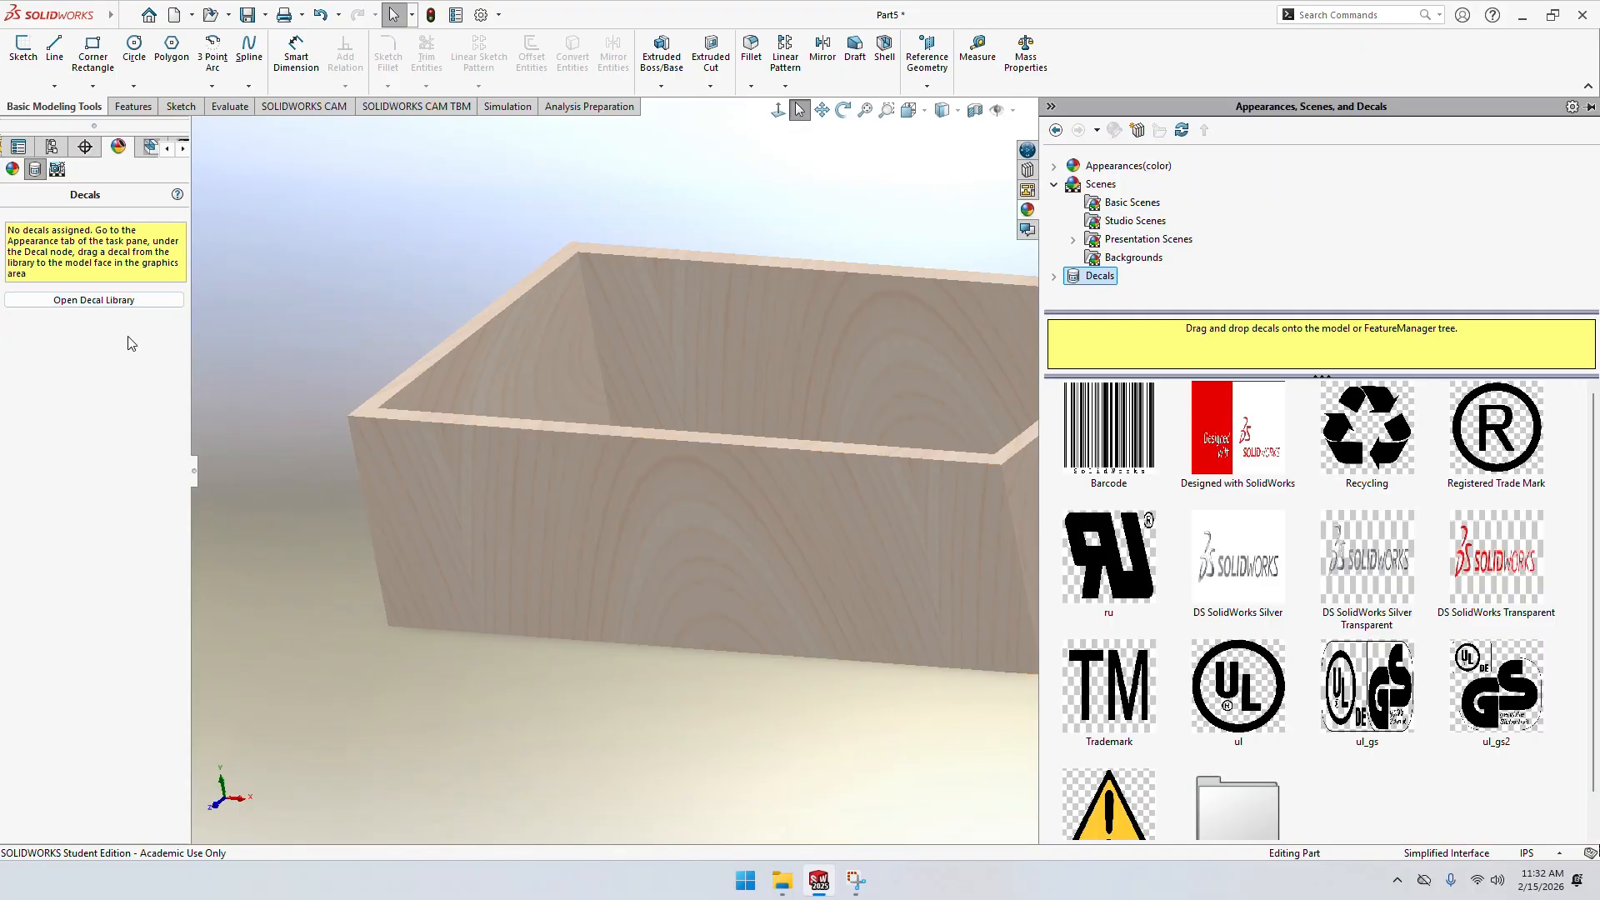
# Apply the DS SolidWorks Transparent decal to the middle of the box's long front face, using its image mask file
pyautogui.scroll(-1, 1280, 497)
pyautogui.scroll(1, 1324, 585)
pyautogui.moveTo(1496, 565); pyautogui.dragTo(728, 554)
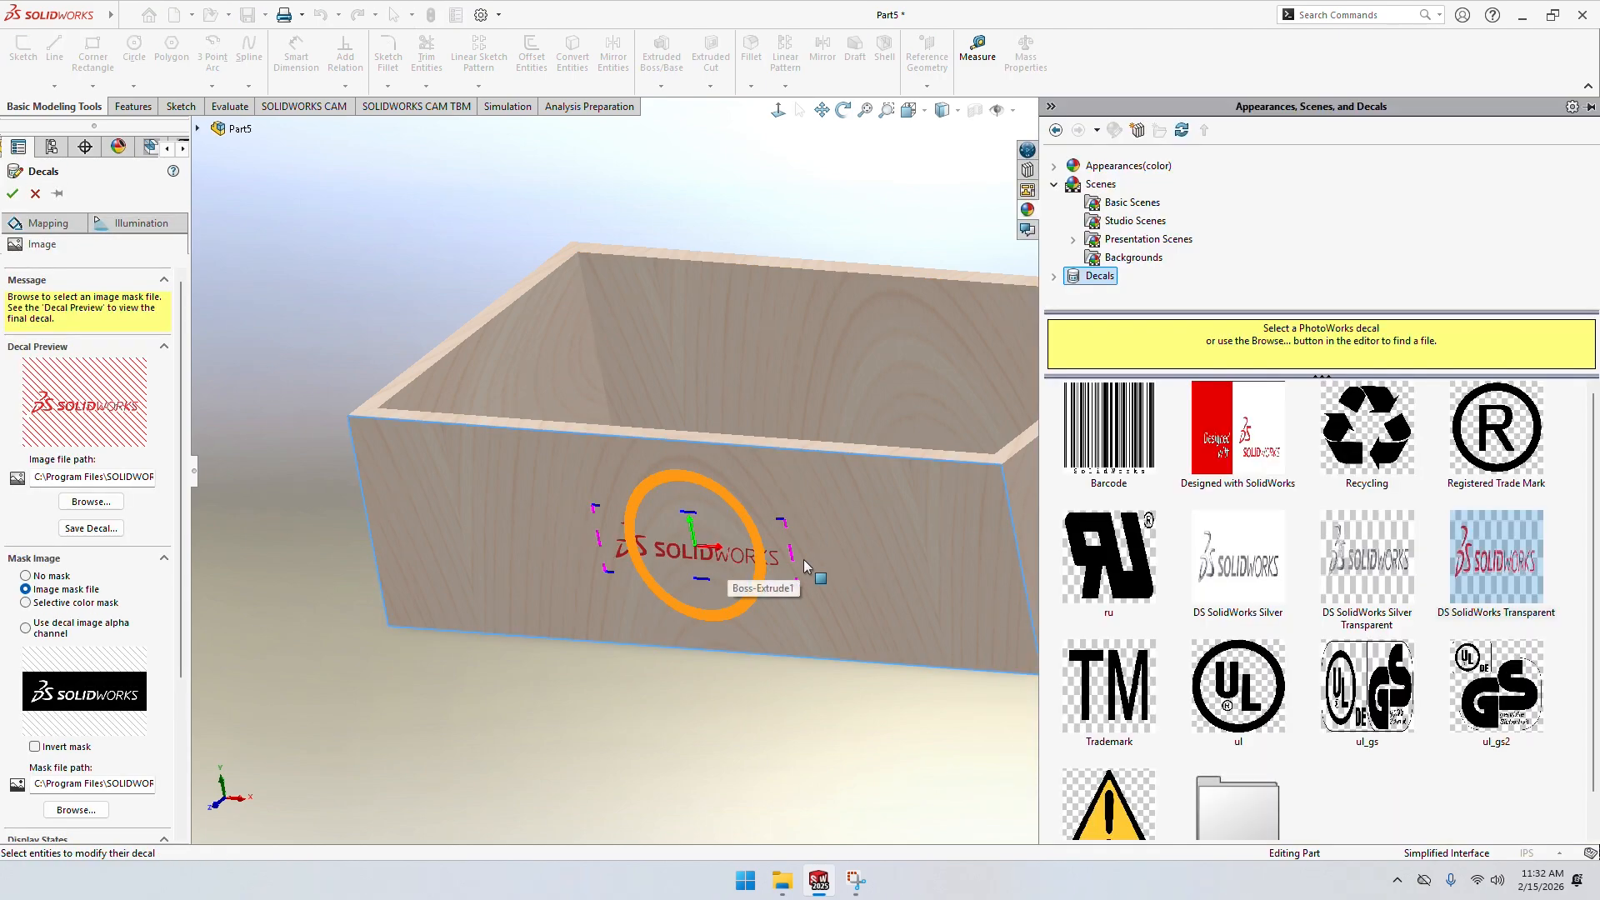
pyautogui.scroll(-1, 1378, 530)
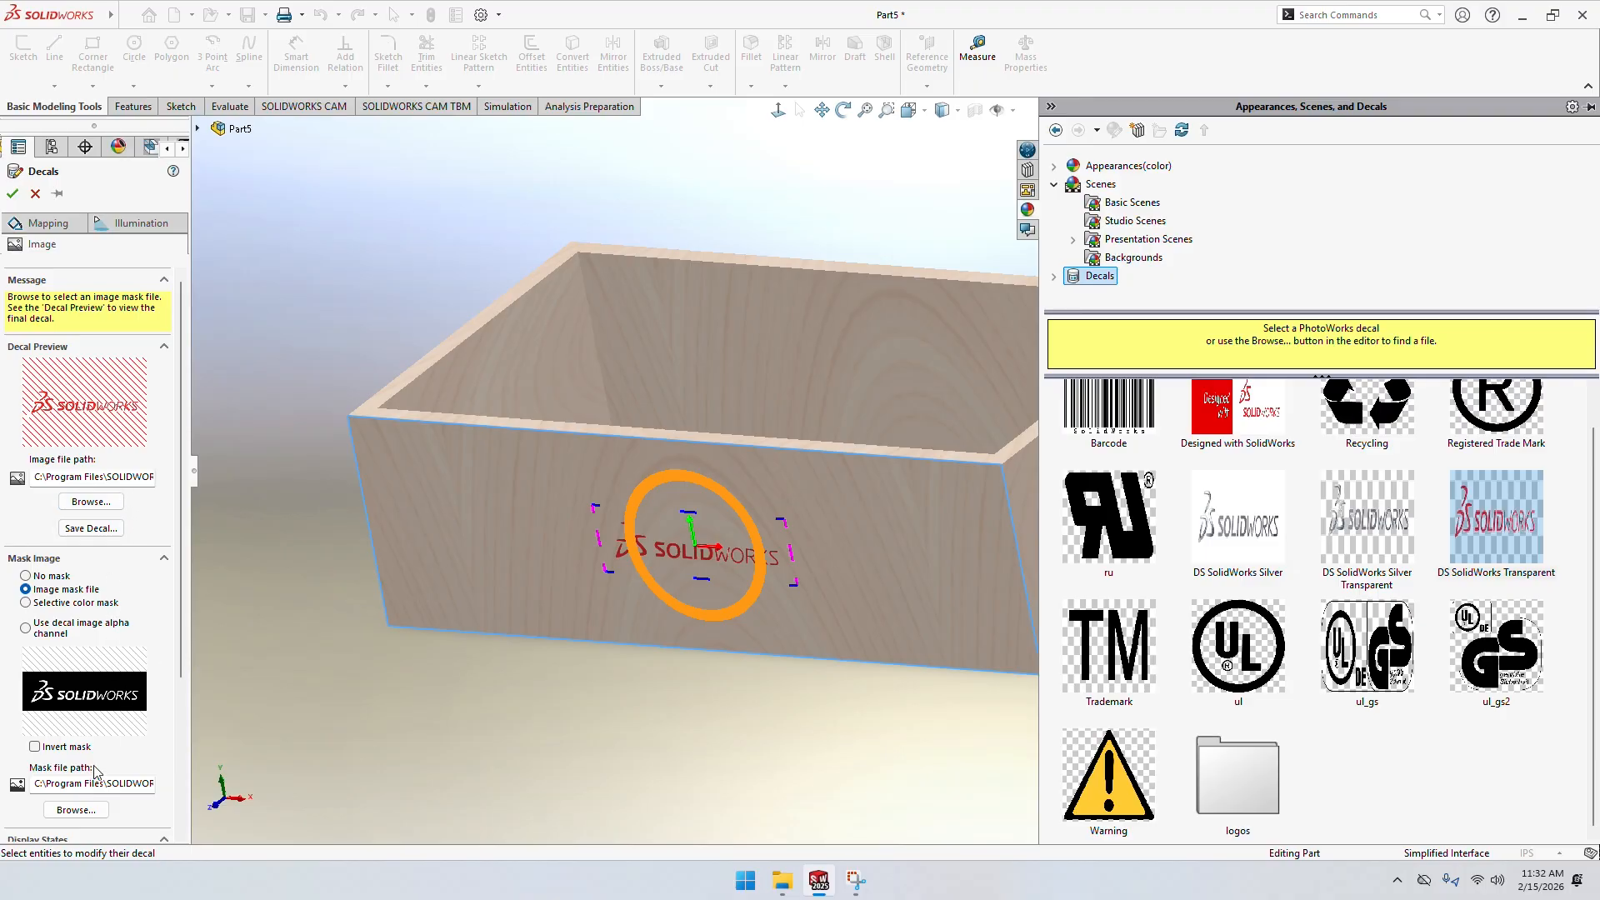
pyautogui.scroll(-3, 817, 533)
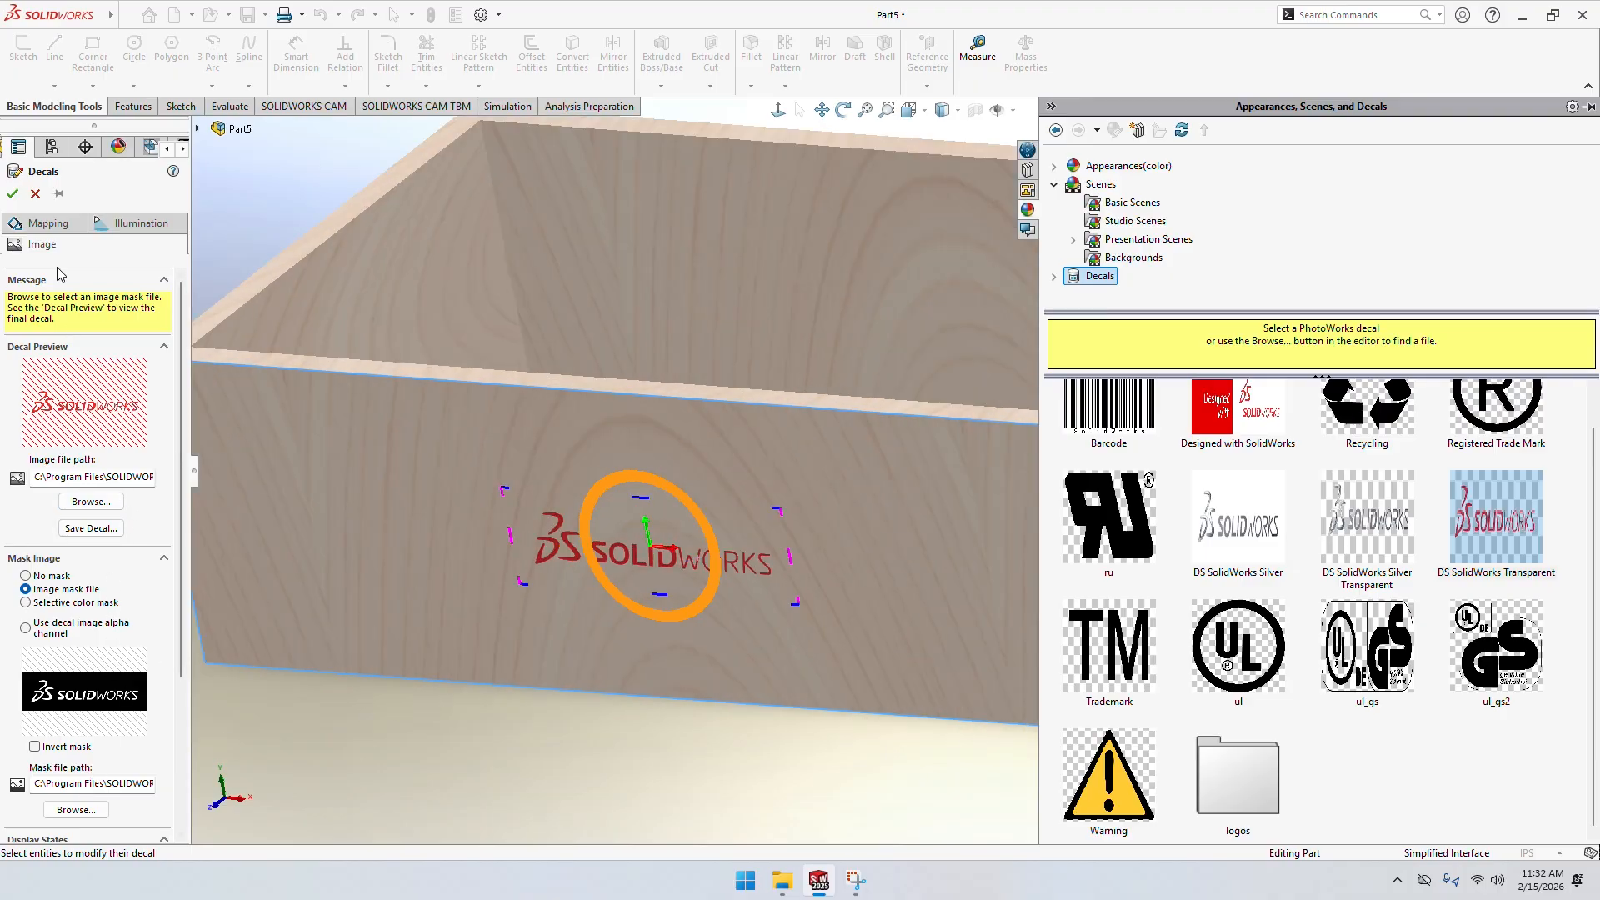
pyautogui.click(12, 193)
# Collapse the decal library and inspect the whole box with its decal
pyautogui.scroll(5, 523, 417)
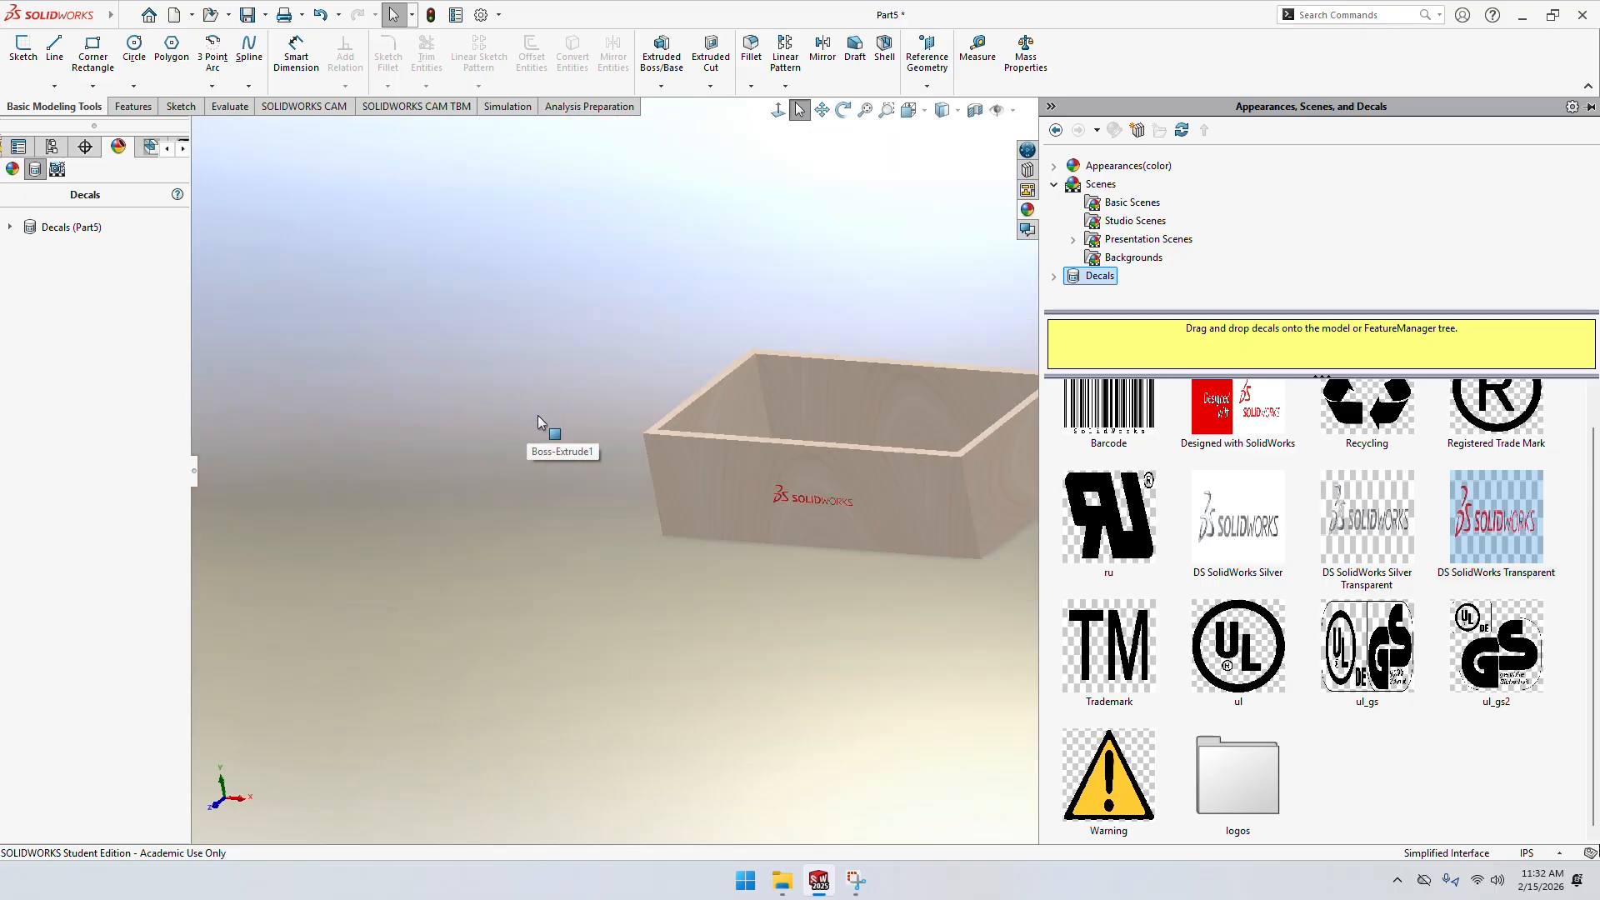
pyautogui.scroll(1, 1090, 441)
pyautogui.click(1029, 208)
pyautogui.moveTo(1058, 362); pyautogui.dragTo(643, 300, button='middle')
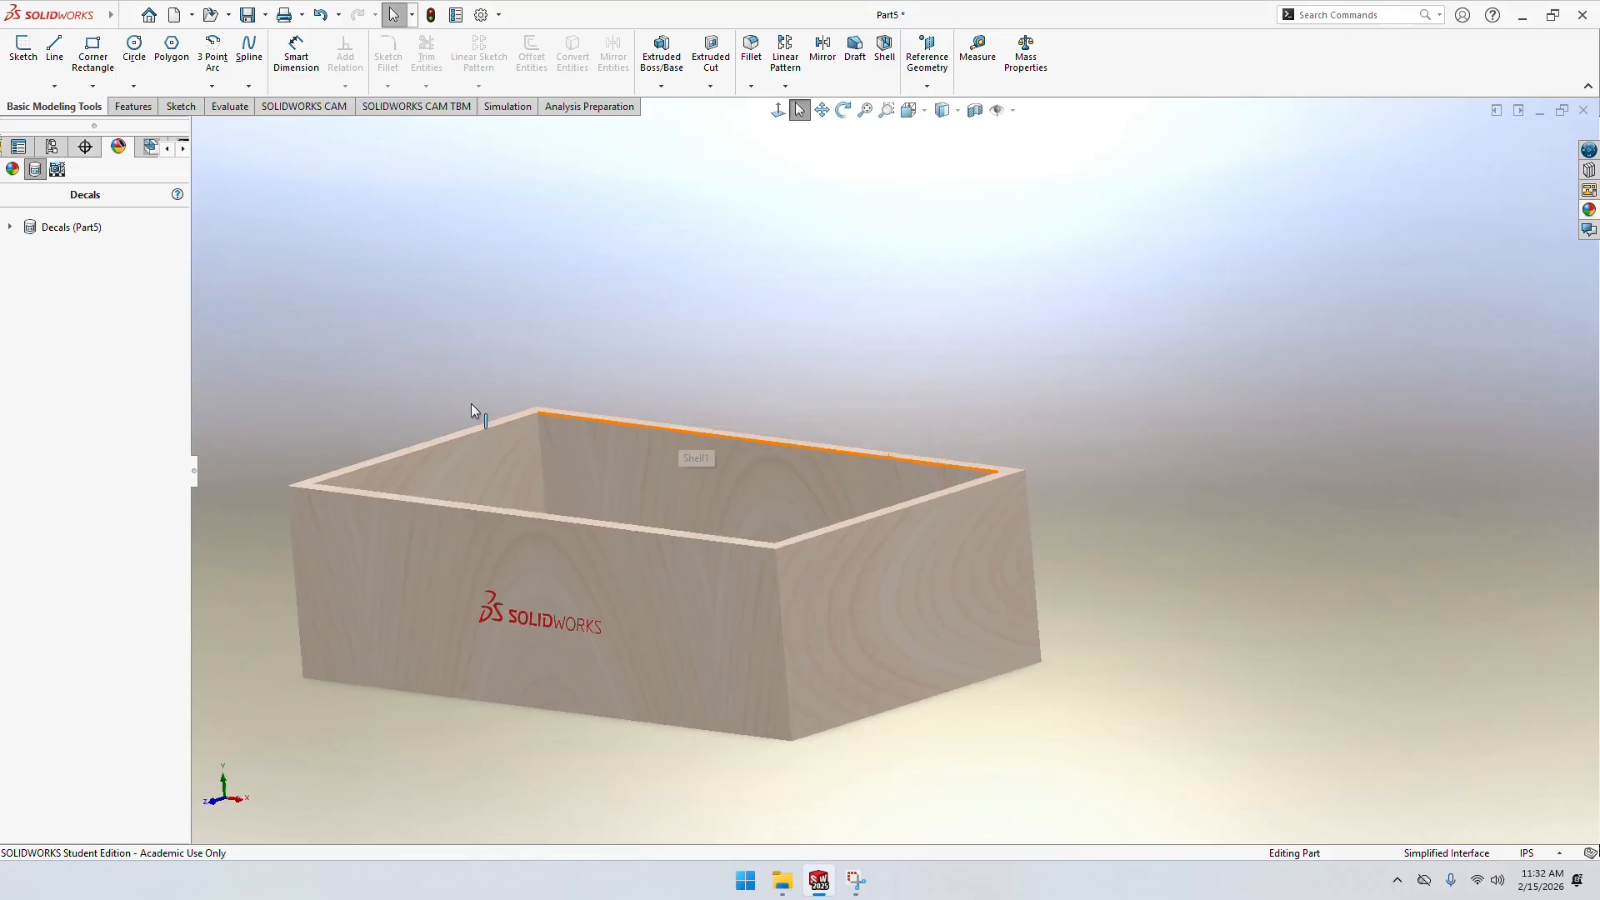
pyautogui.scroll(2, 518, 405)
pyautogui.scroll(-2, 457, 643)
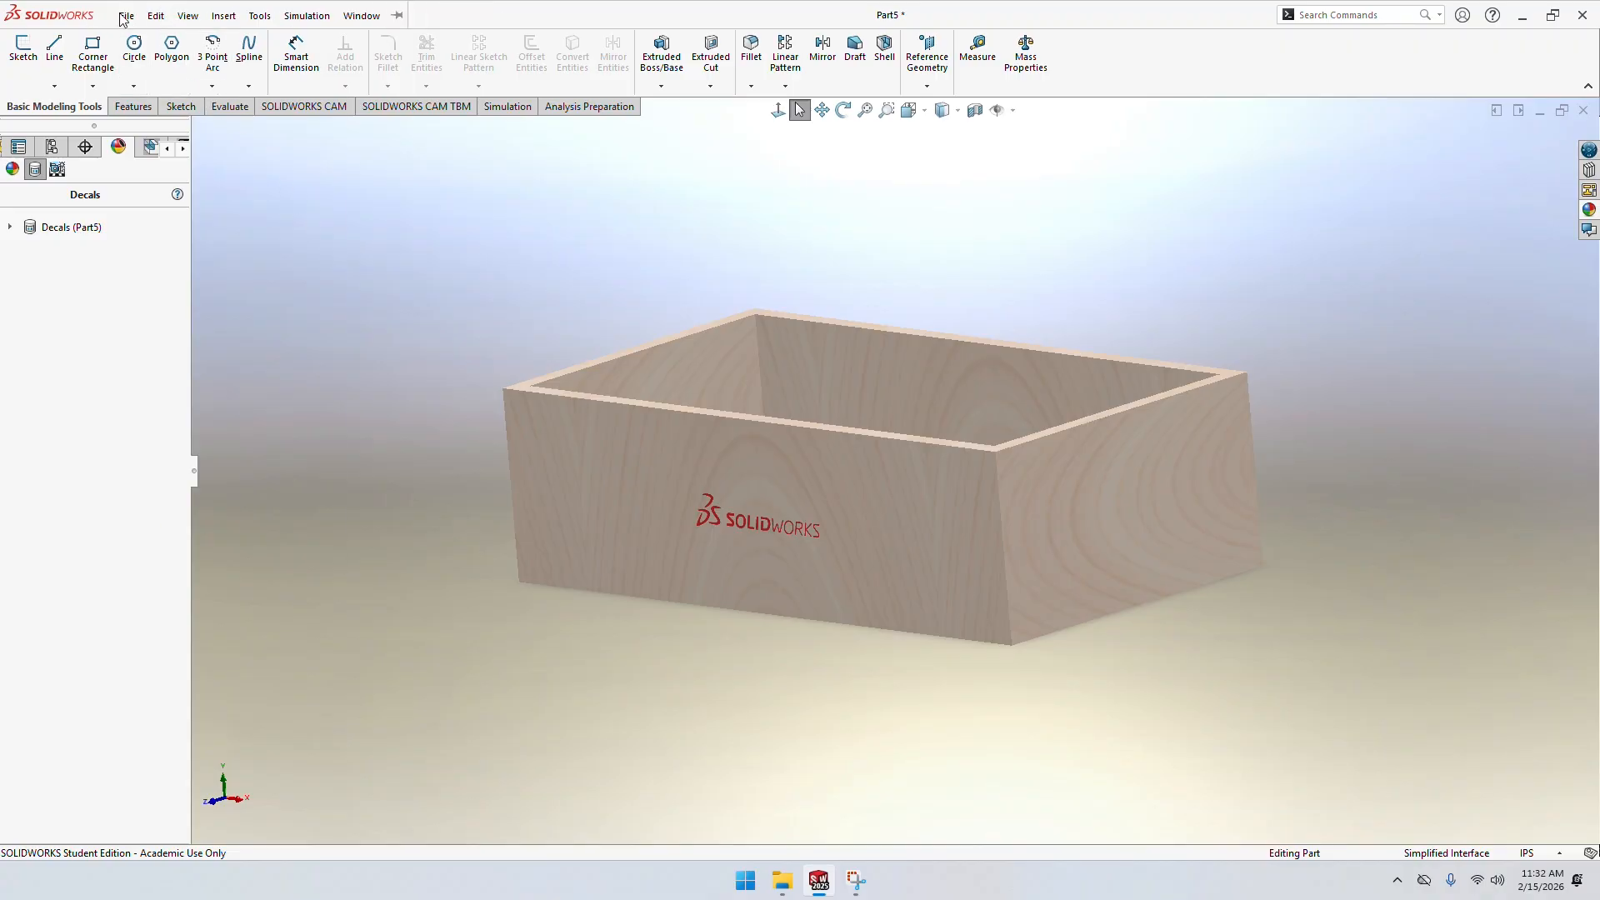
# Review the file formats available for saving the part under another type, and leave without saving
pyautogui.click(126, 16)
pyautogui.click(160, 219)
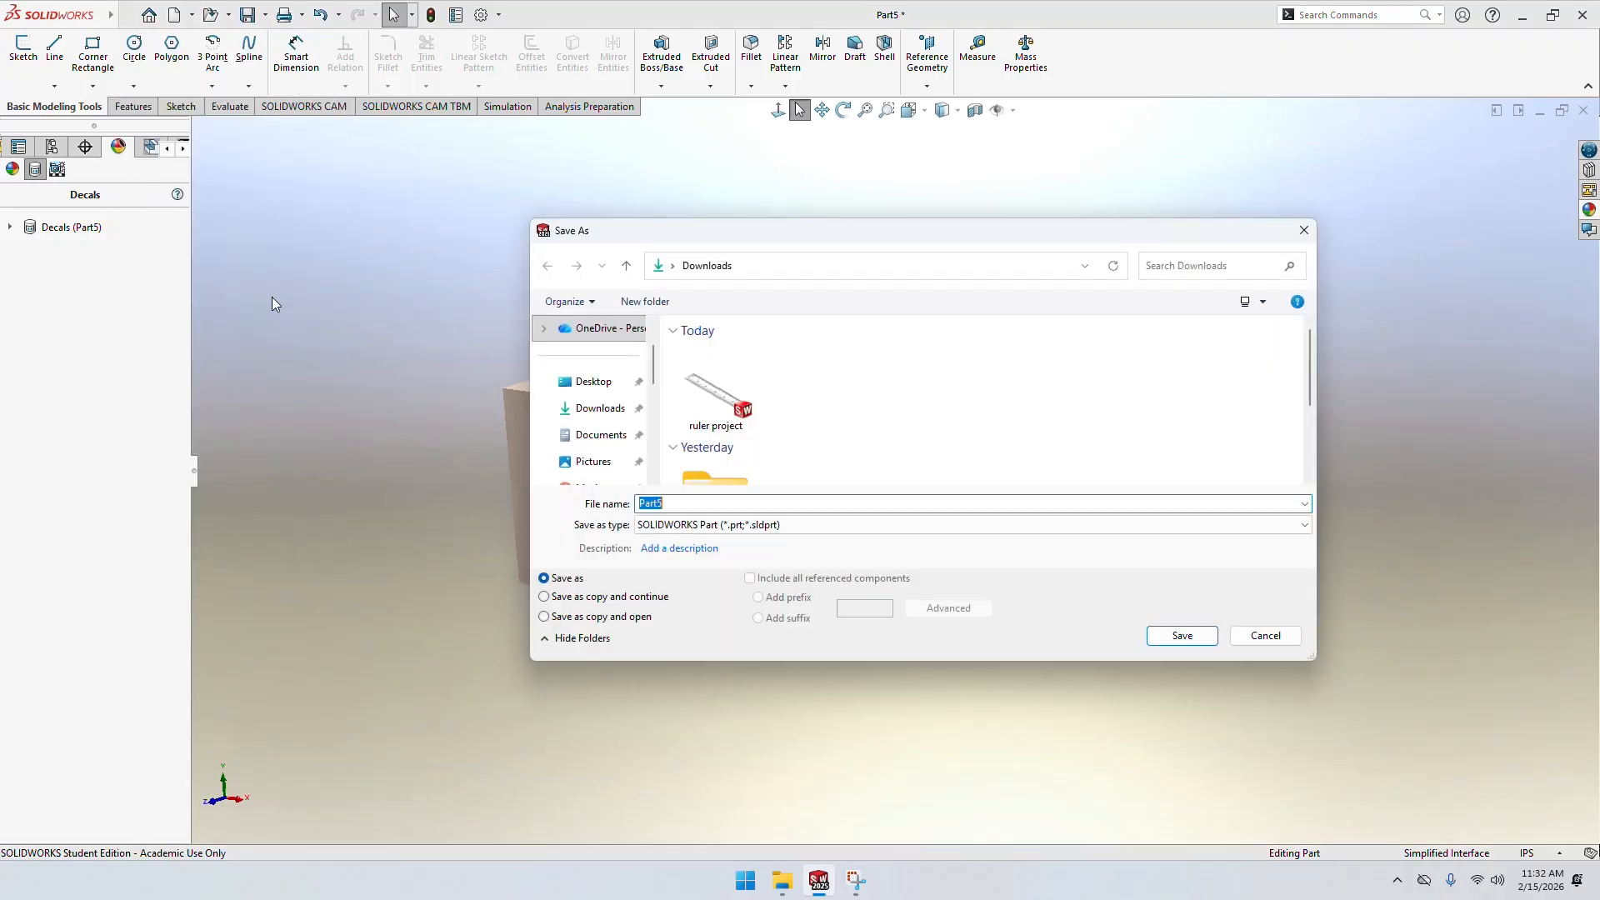
pyautogui.click(793, 525)
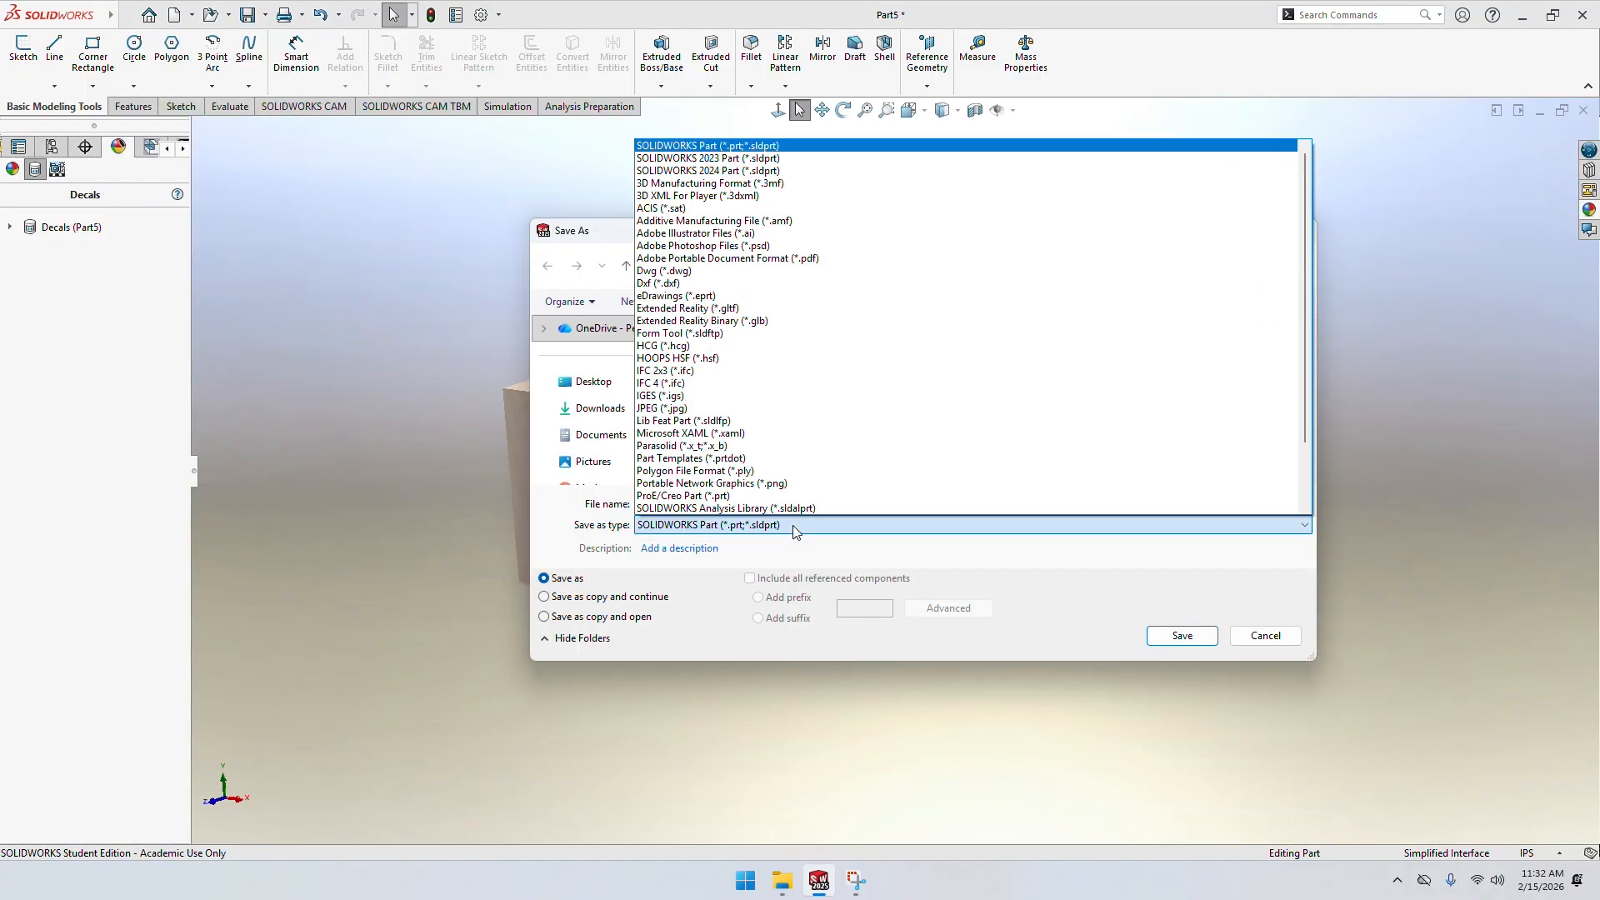
pyautogui.scroll(-1, 718, 441)
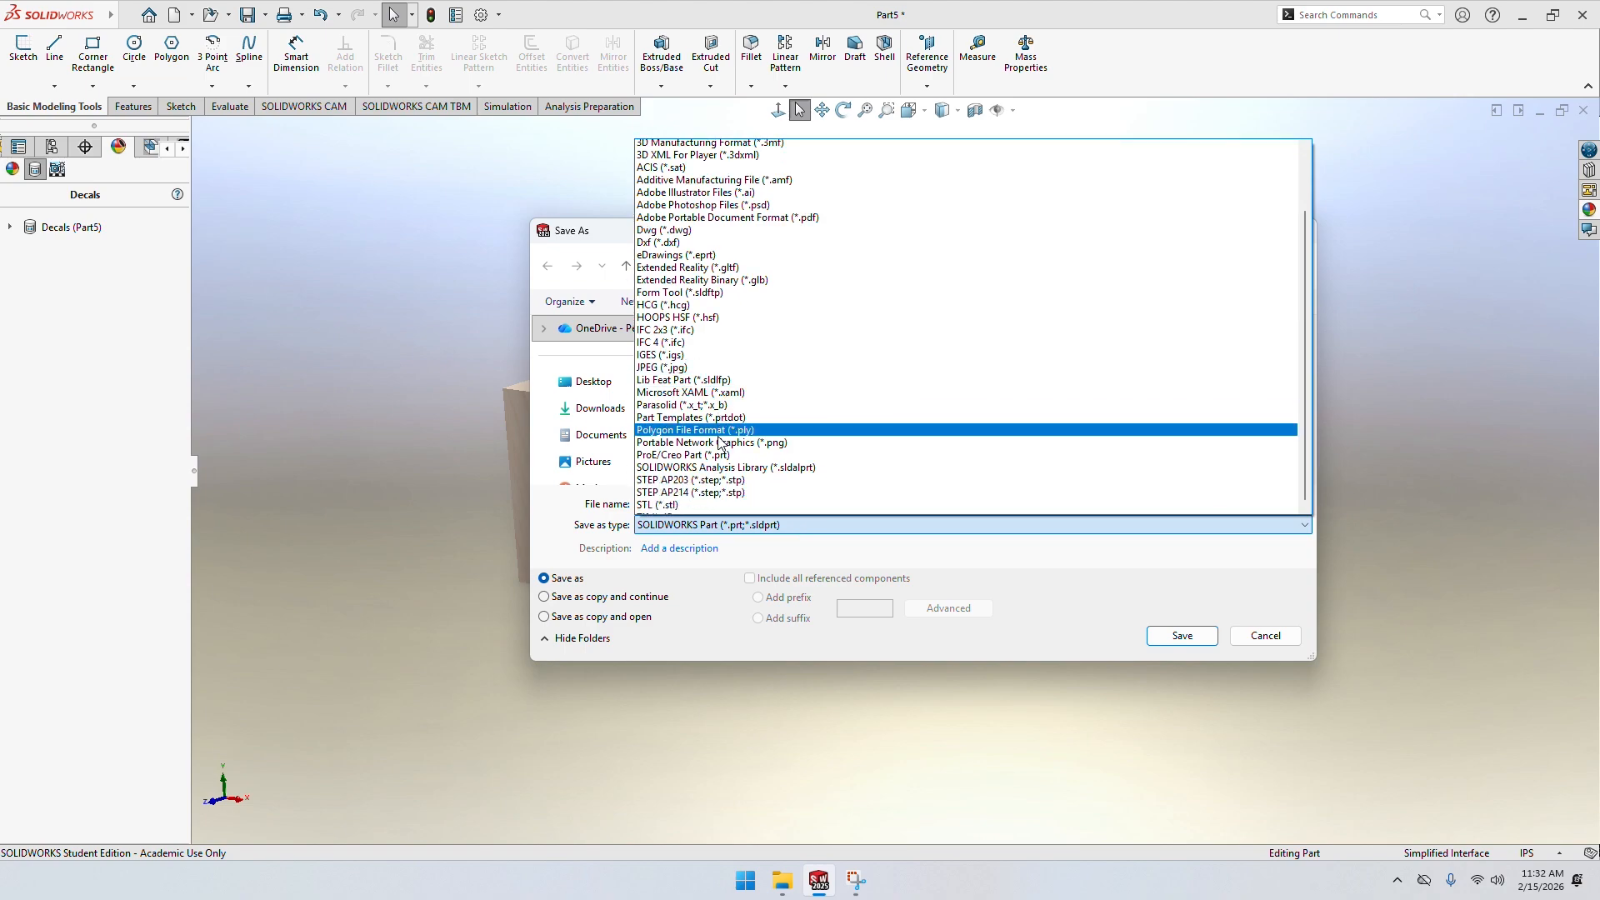
pyautogui.scroll(-1, 718, 441)
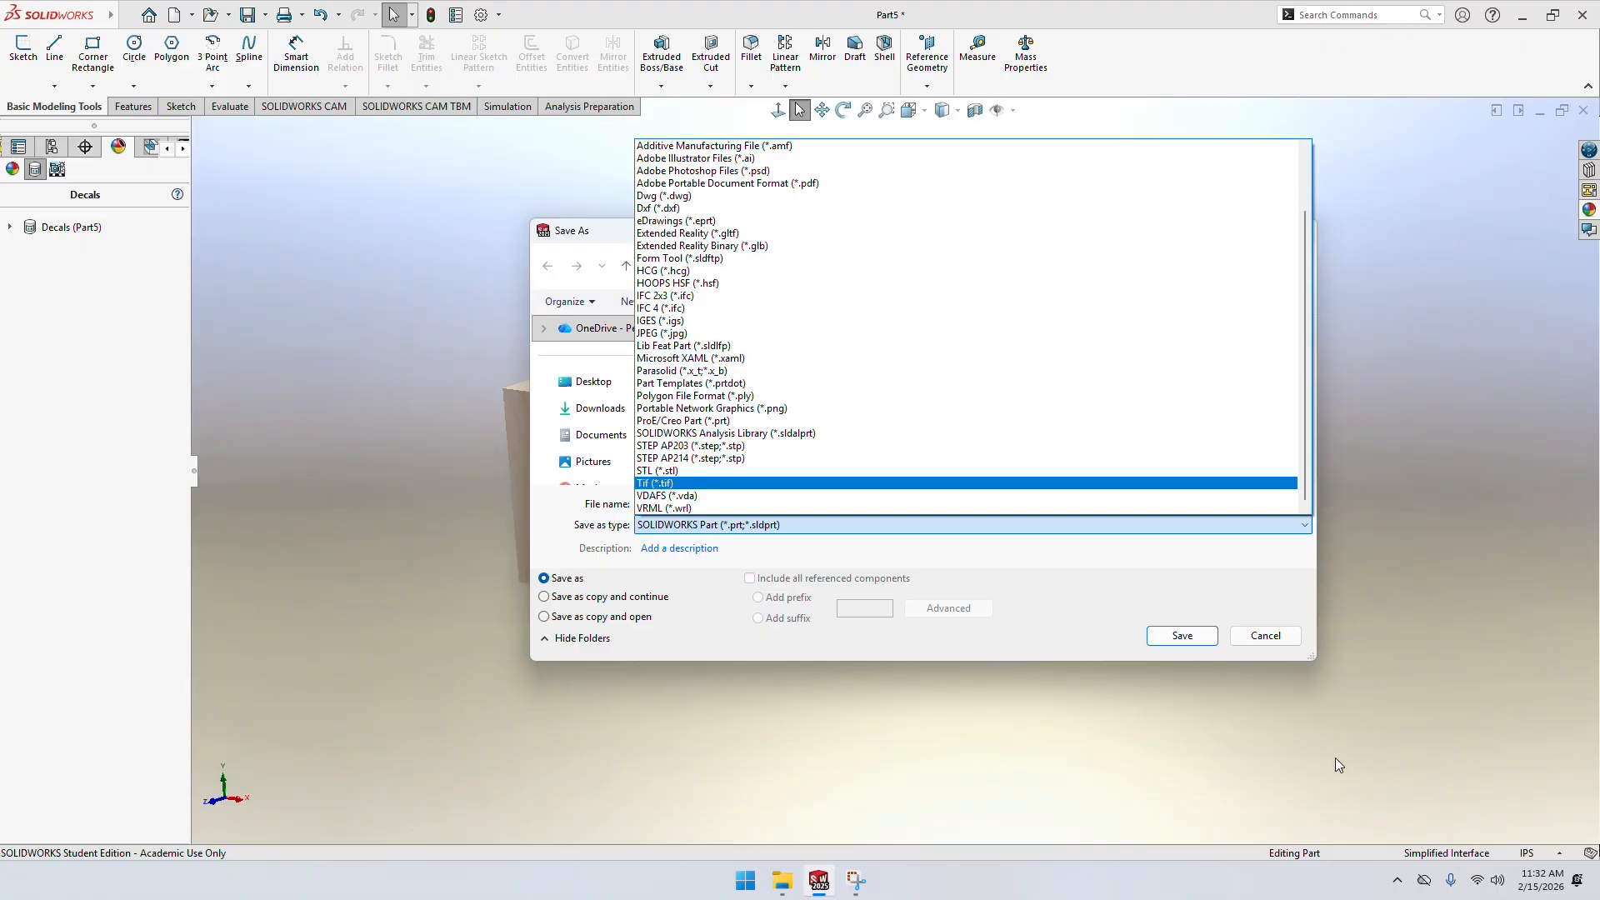
pyautogui.click(1263, 642)
pyautogui.click(1256, 638)
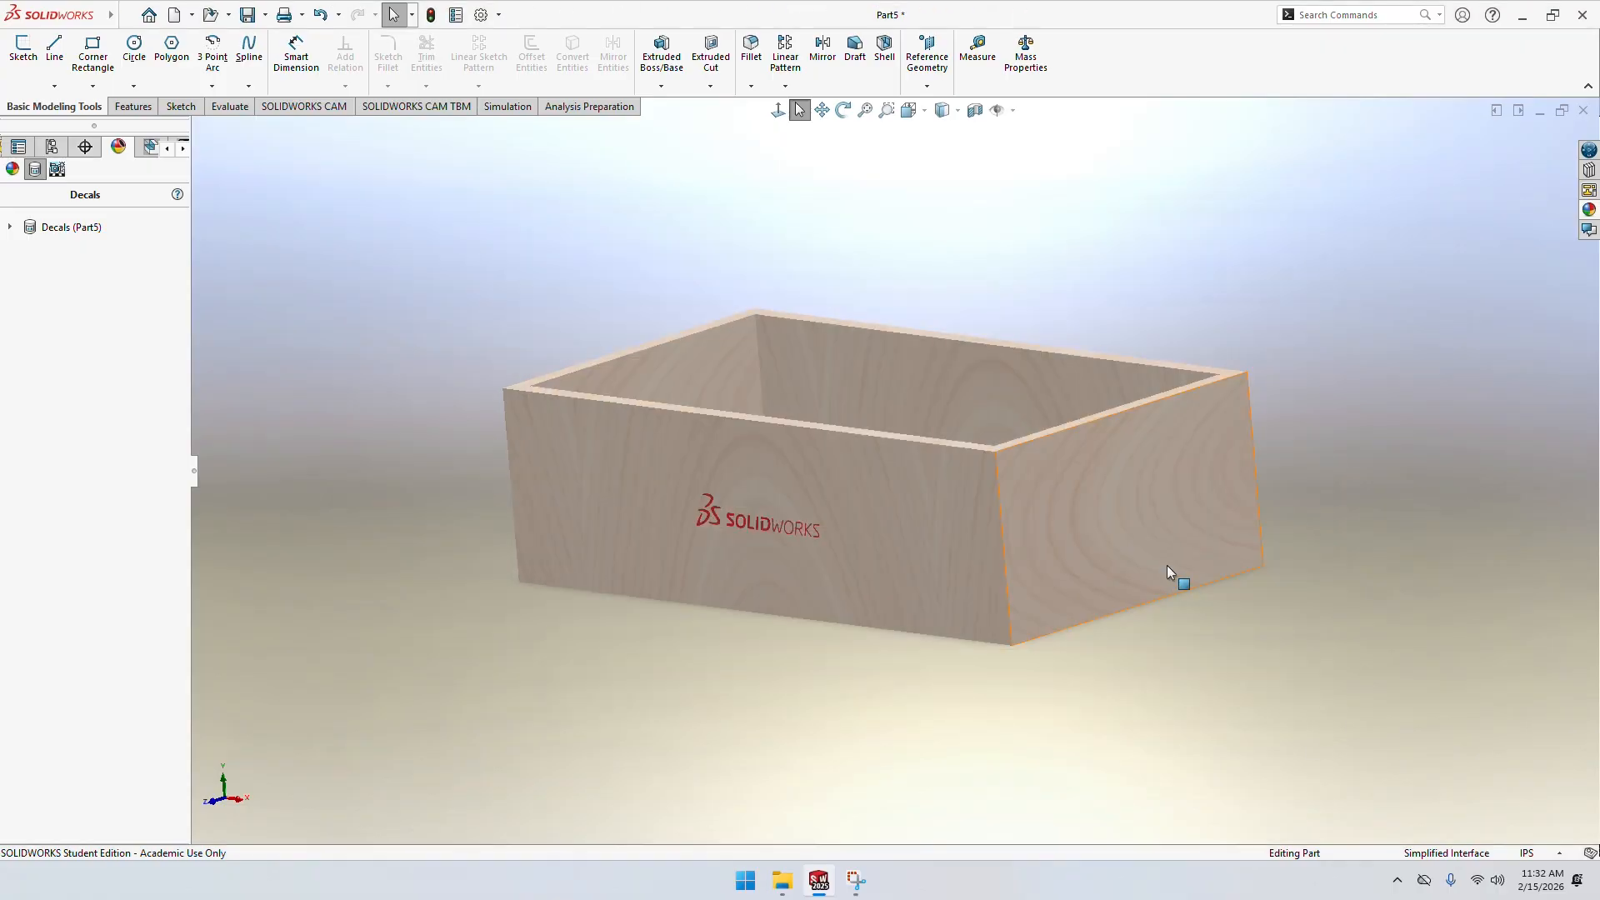